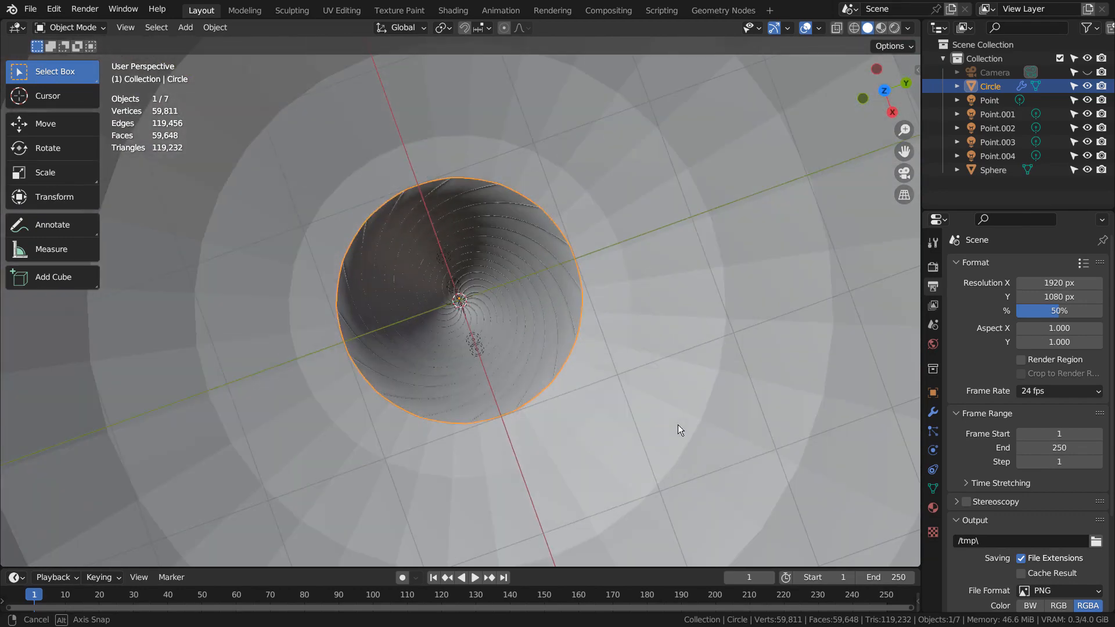
Inspect the enclosing sphere, the five point lights and the spiral cone in wireframe display.
click(749, 277)
scroll(726, 307, down, 2)
scroll(727, 306, down, 3)
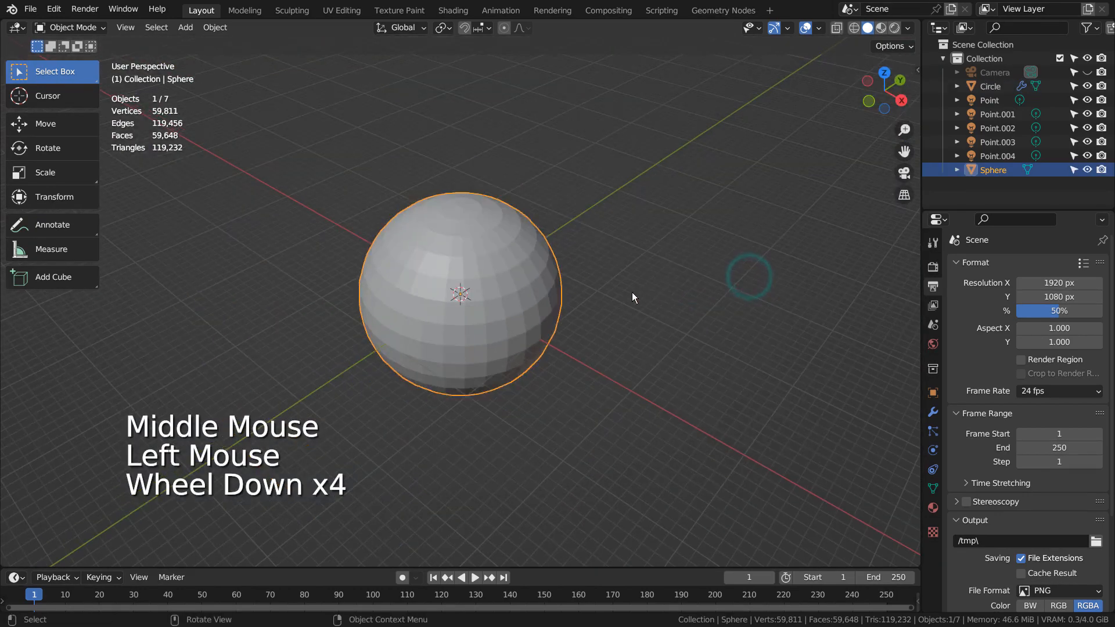
middle_drag(493, 279, 563, 367)
scroll(528, 347, up, 8)
key(shift+z)
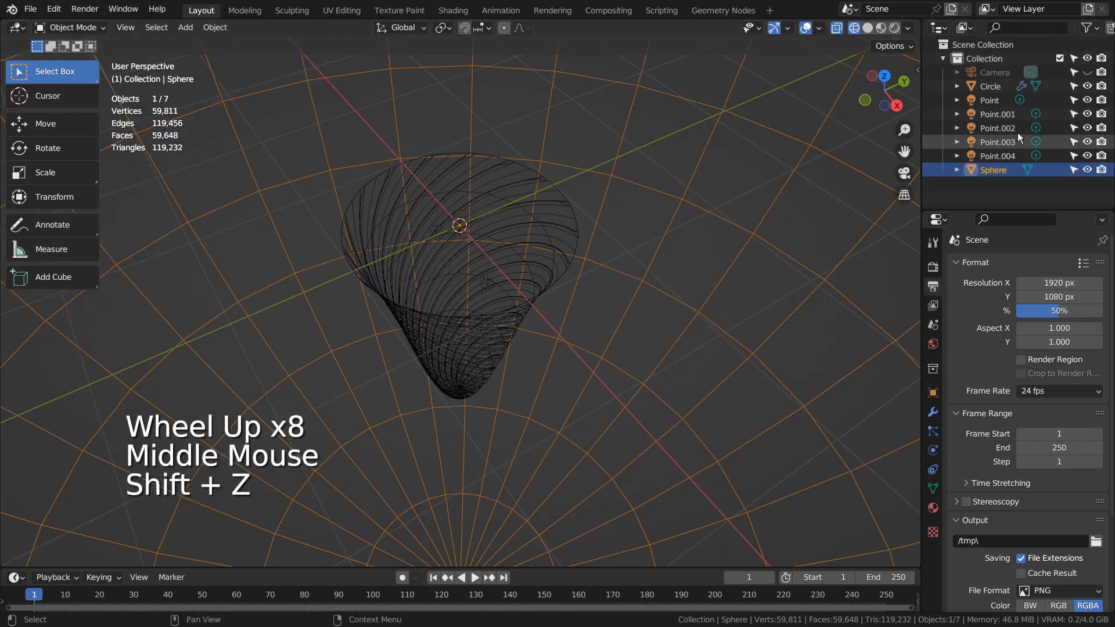
click(990, 99)
shift+click(993, 157)
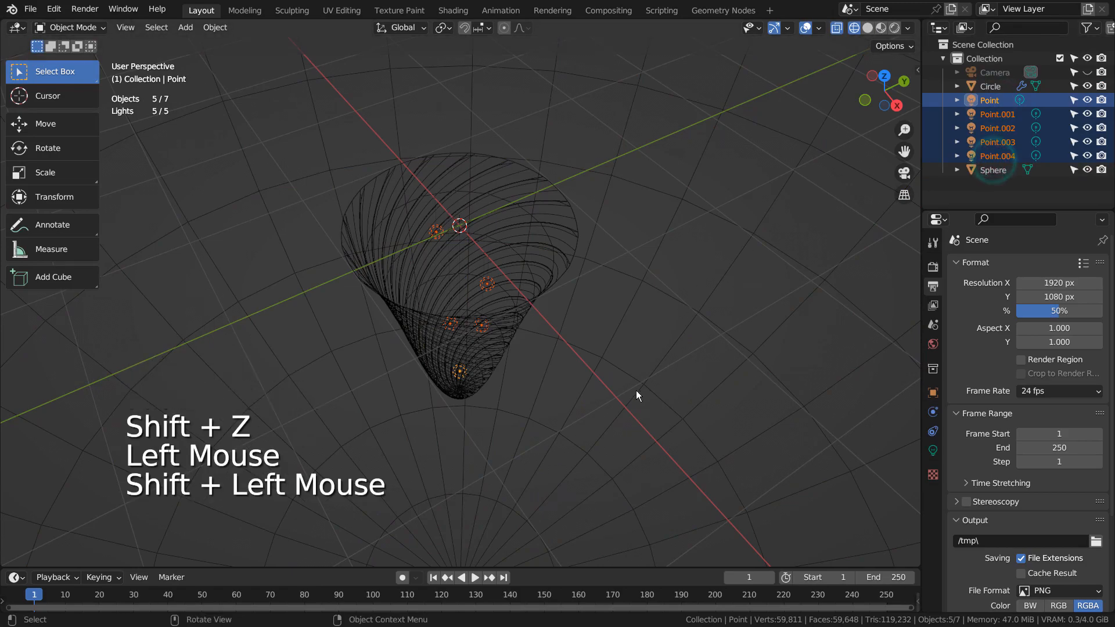
middle_drag(636, 390, 607, 341)
click(562, 236)
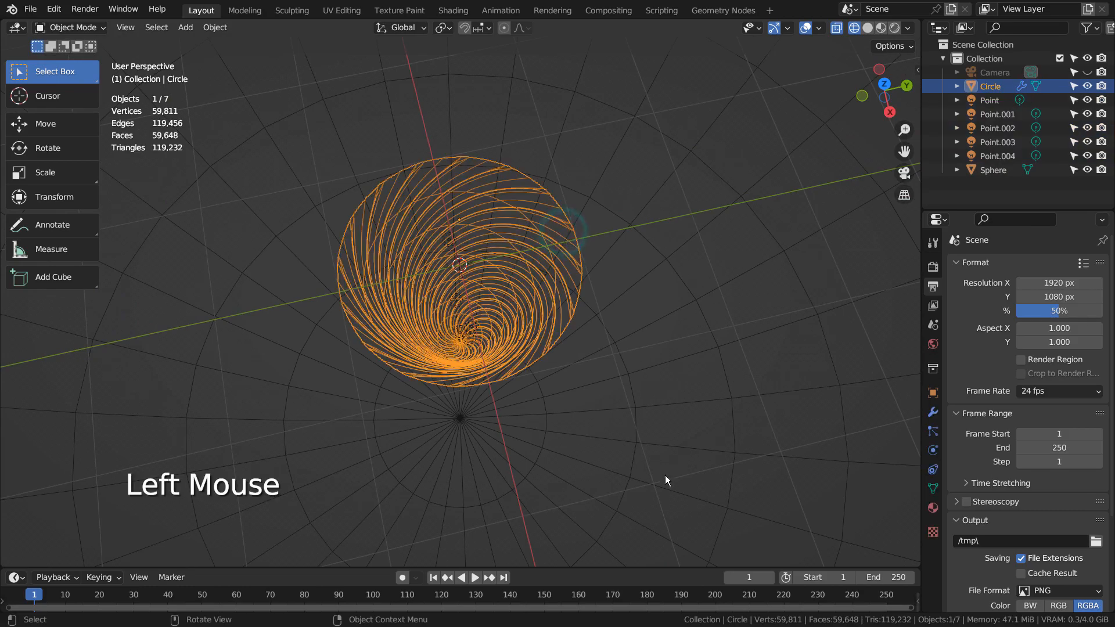
middle_drag(666, 480, 598, 444)
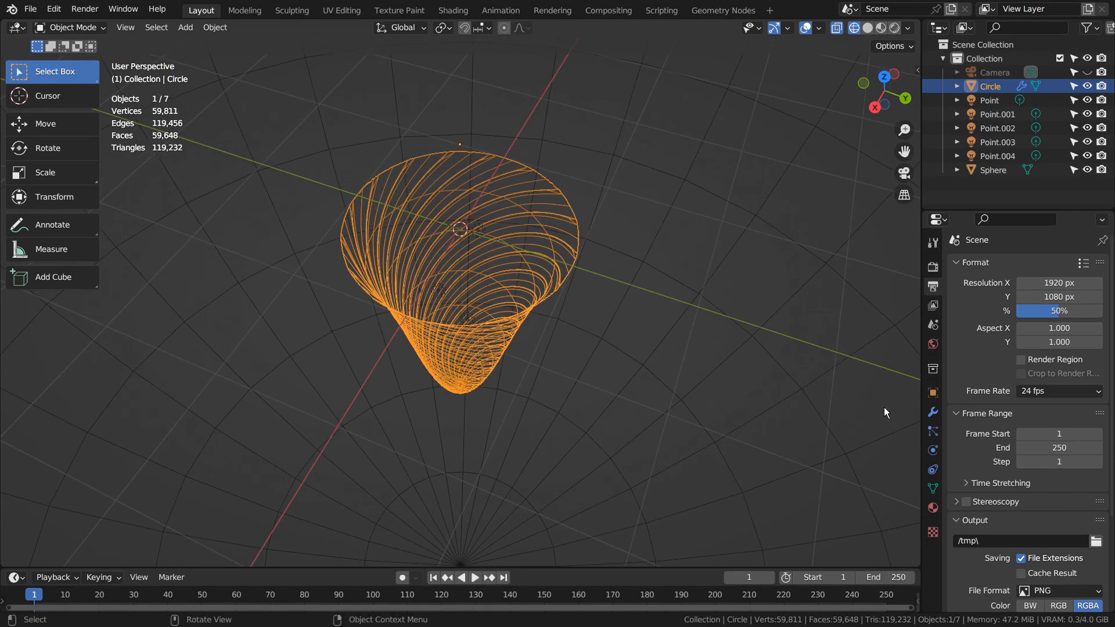
Disable the viewport display of the cone's Subdivision modifier and examine the unsmoothed spiral mesh.
click(932, 412)
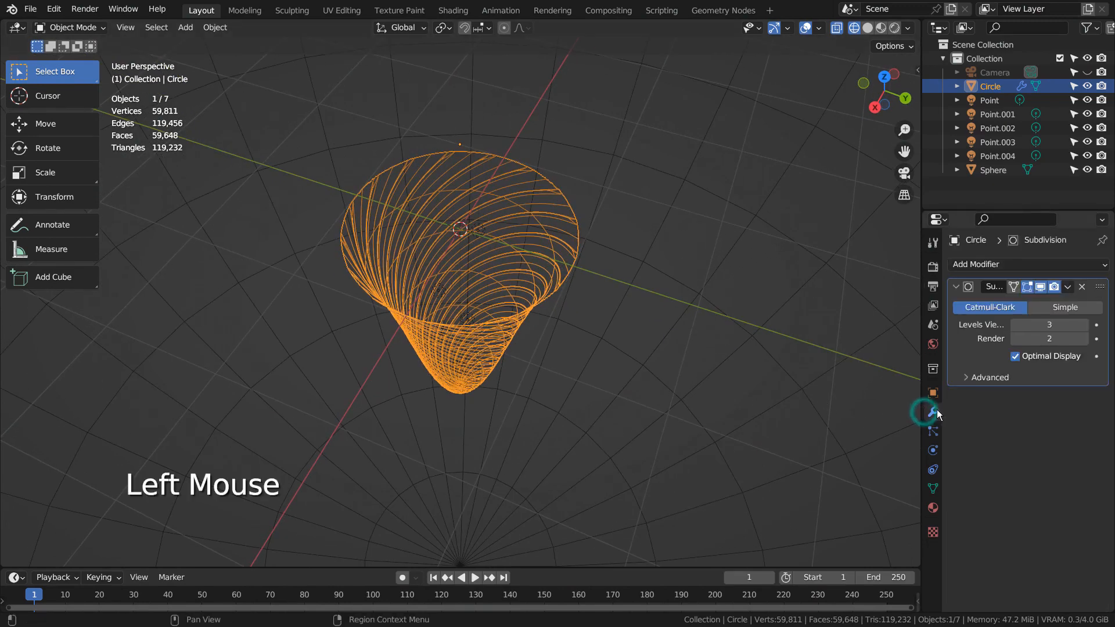
click(1040, 287)
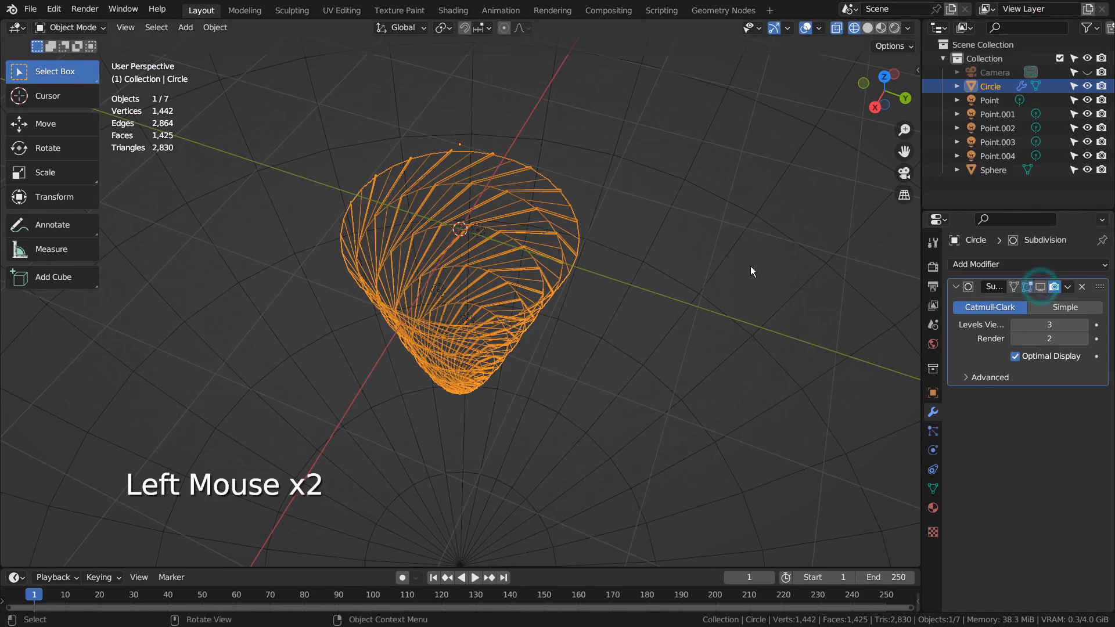
middle_drag(750, 266, 571, 335)
scroll(569, 337, up, 9)
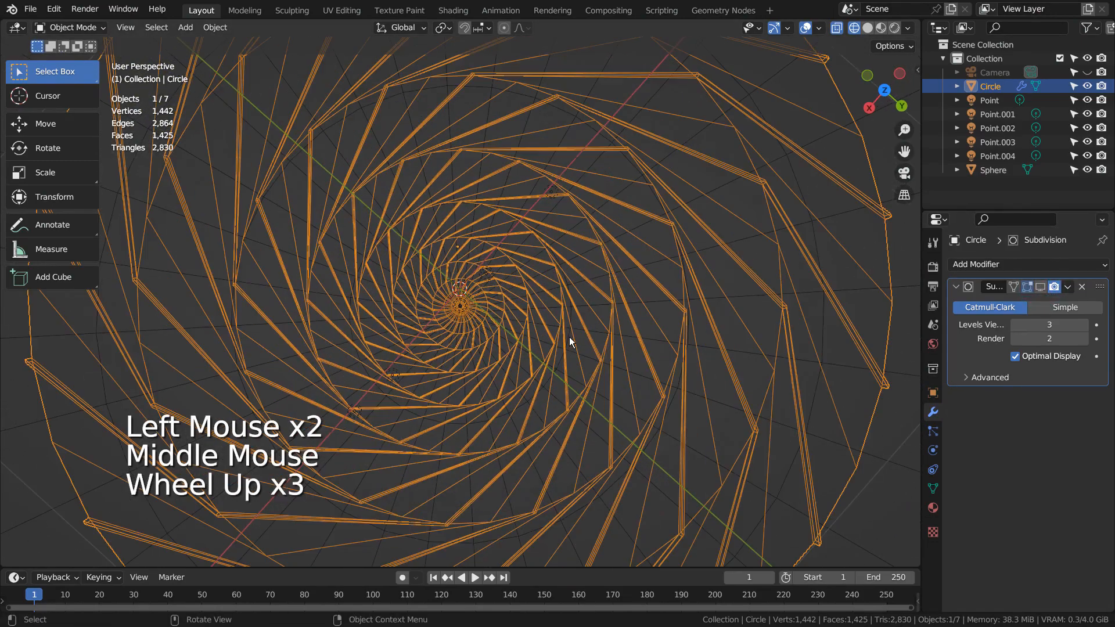
scroll(569, 345, up, 3)
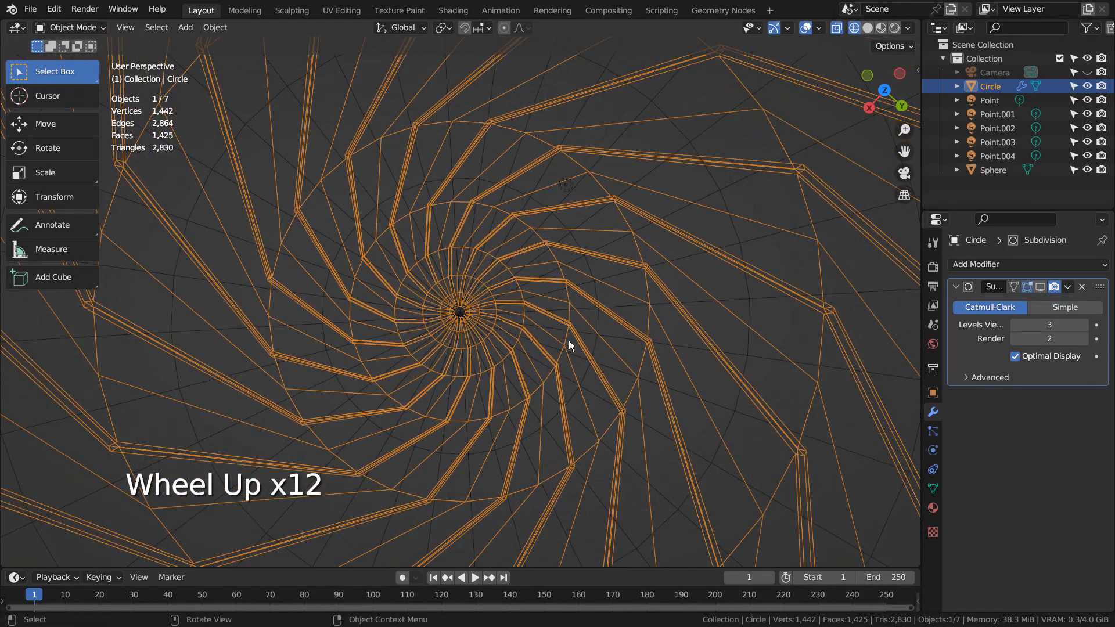
scroll(569, 340, down, 8)
middle_drag(569, 340, 757, 342)
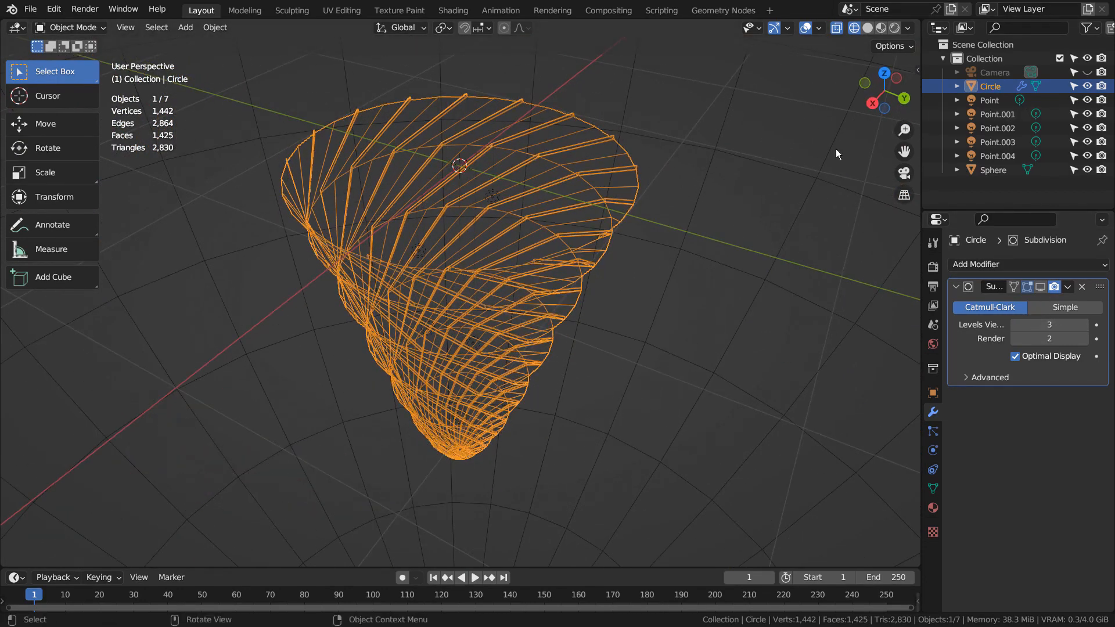
Select the cone, point lights and sphere together and move them into a new collection.
shift+click(994, 170)
shift+click(988, 88)
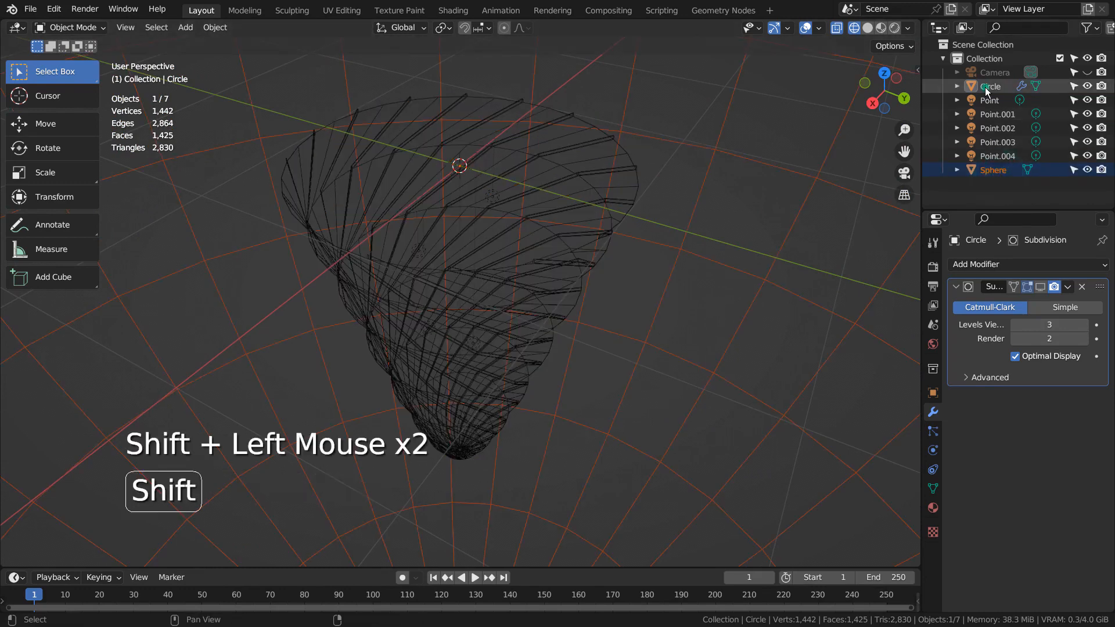
scroll(800, 235, down, 6)
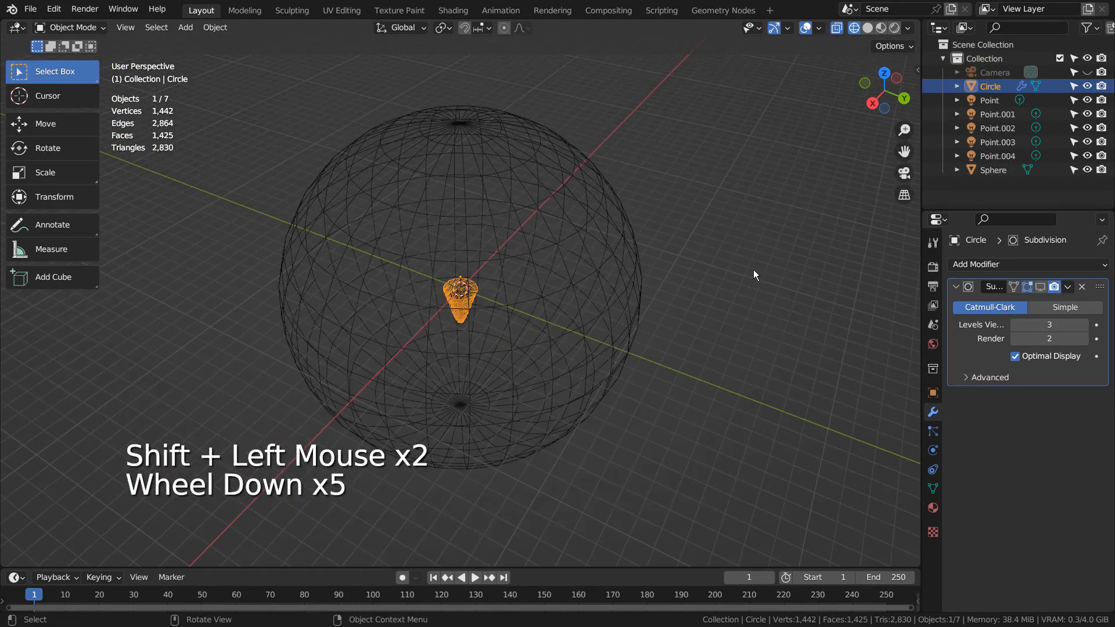
key(b)
drag(593, 480, 639, 413)
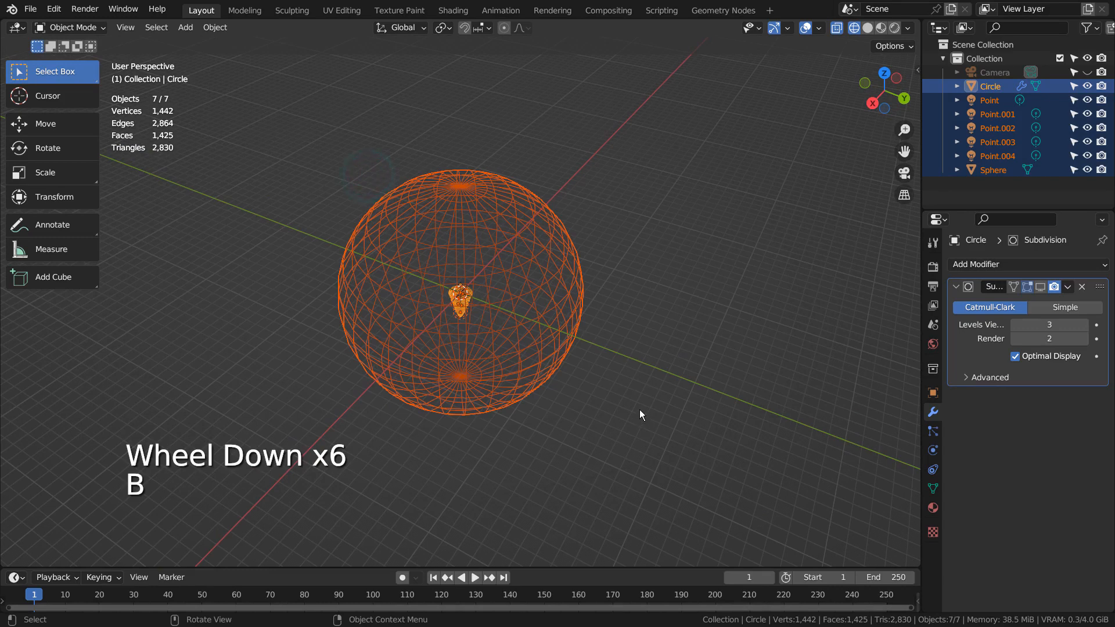
key(m)
click(639, 409)
key(KP_Enter)
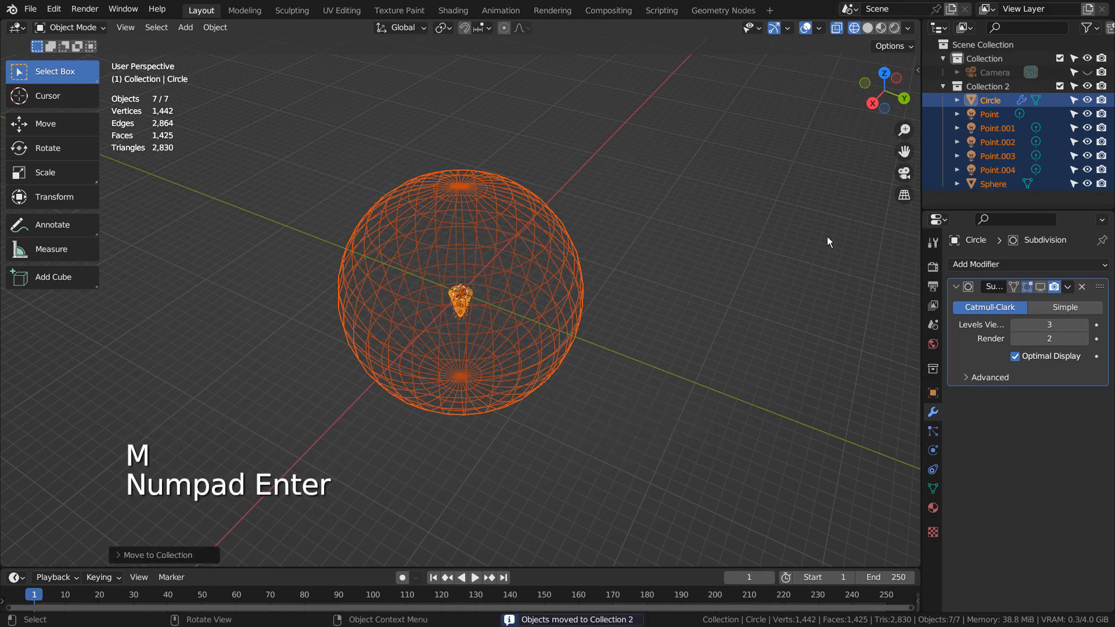
Collapse Collection 2, make the original Collection active and exclude Collection 2 from the view layer.
click(942, 87)
click(970, 59)
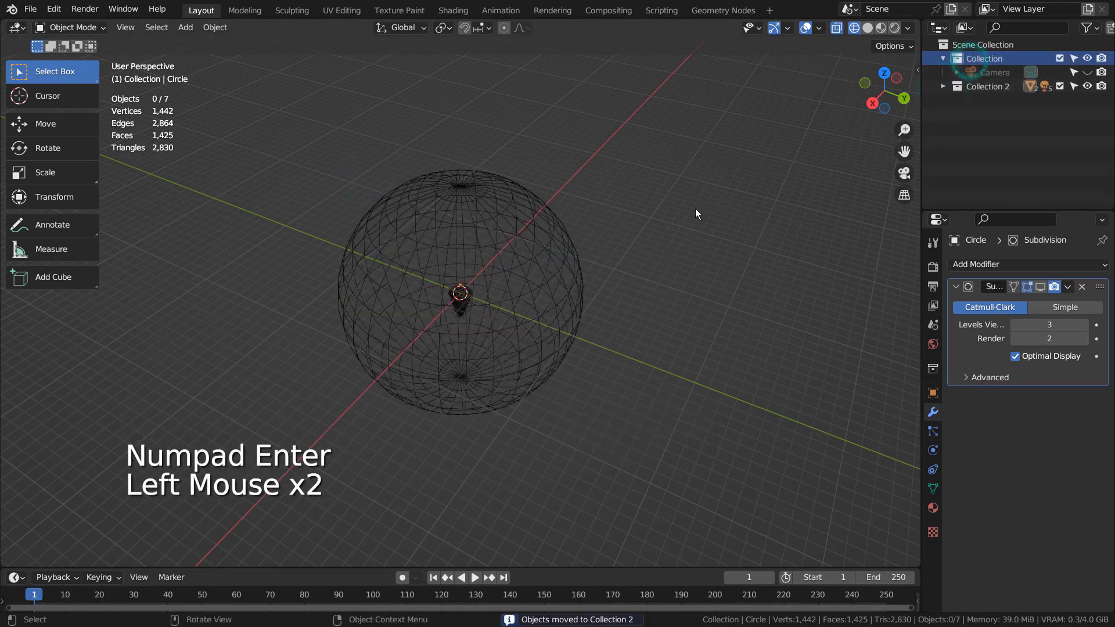
click(1059, 86)
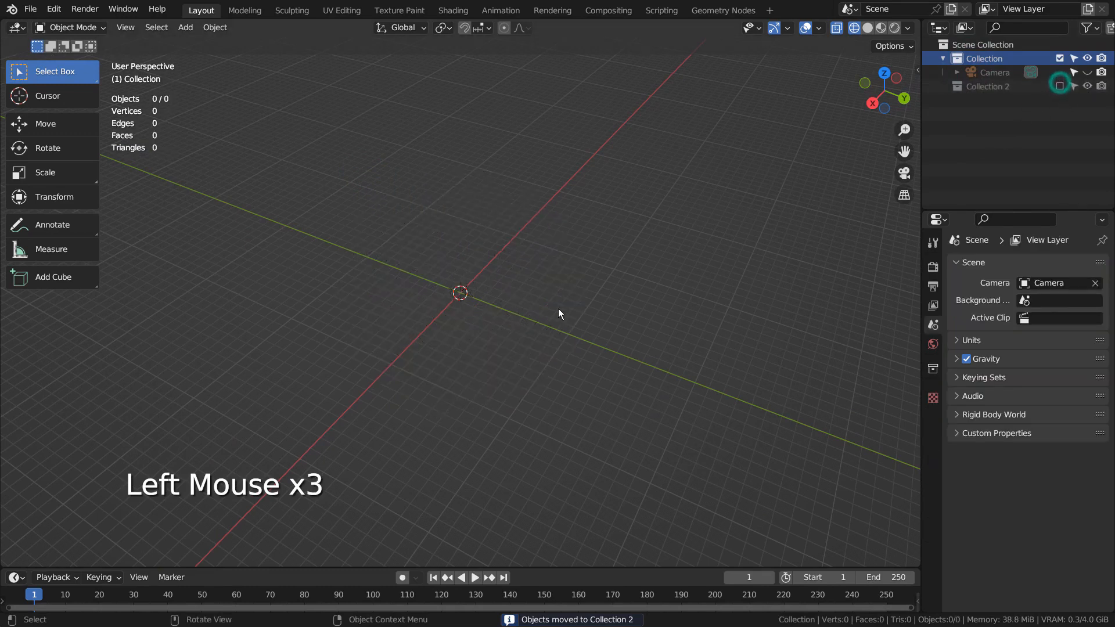
Add a mesh circle at the world origin and frame it in the view.
key(shift+a)
mouse_move(459, 267)
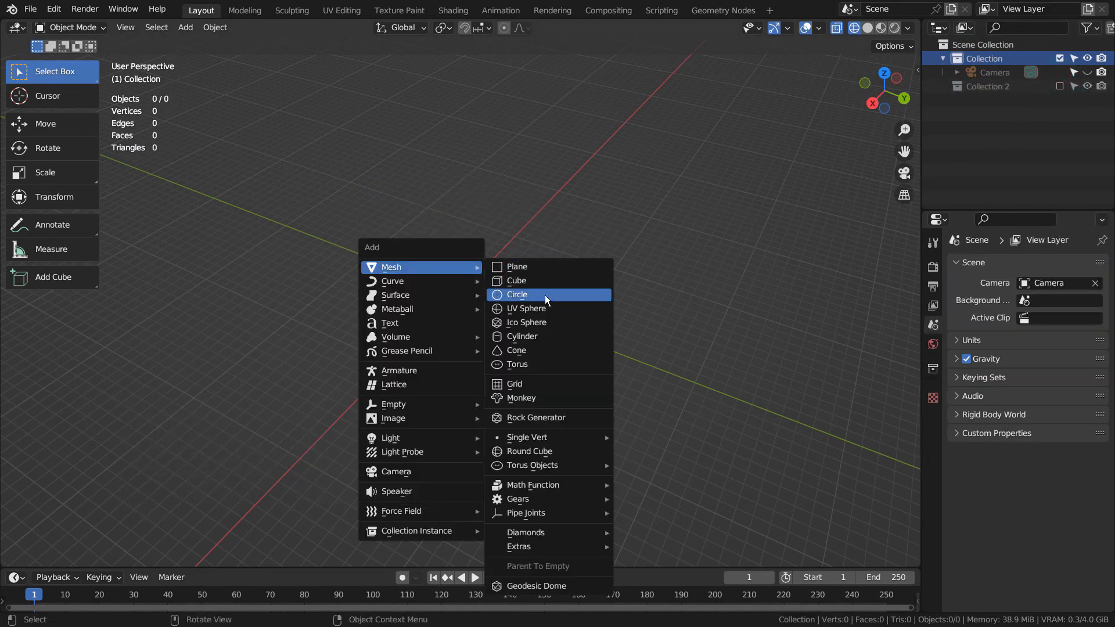
click(580, 291)
key(KP_Decimal)
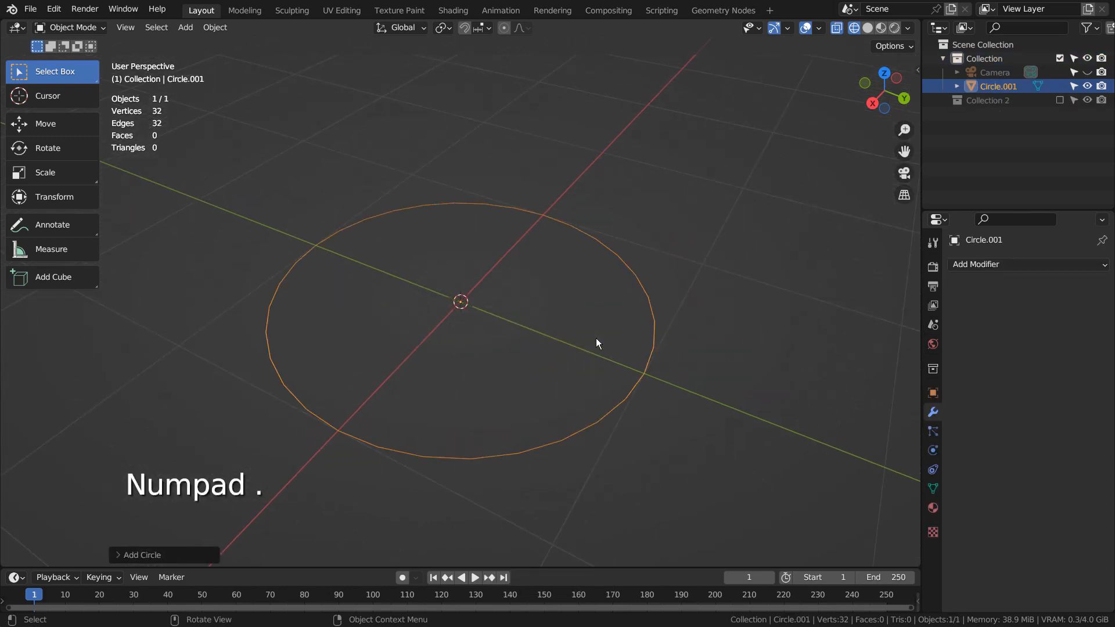
Fill the circle with a single face in Edit Mode and set the viewport to solid shading.
key(Tab)
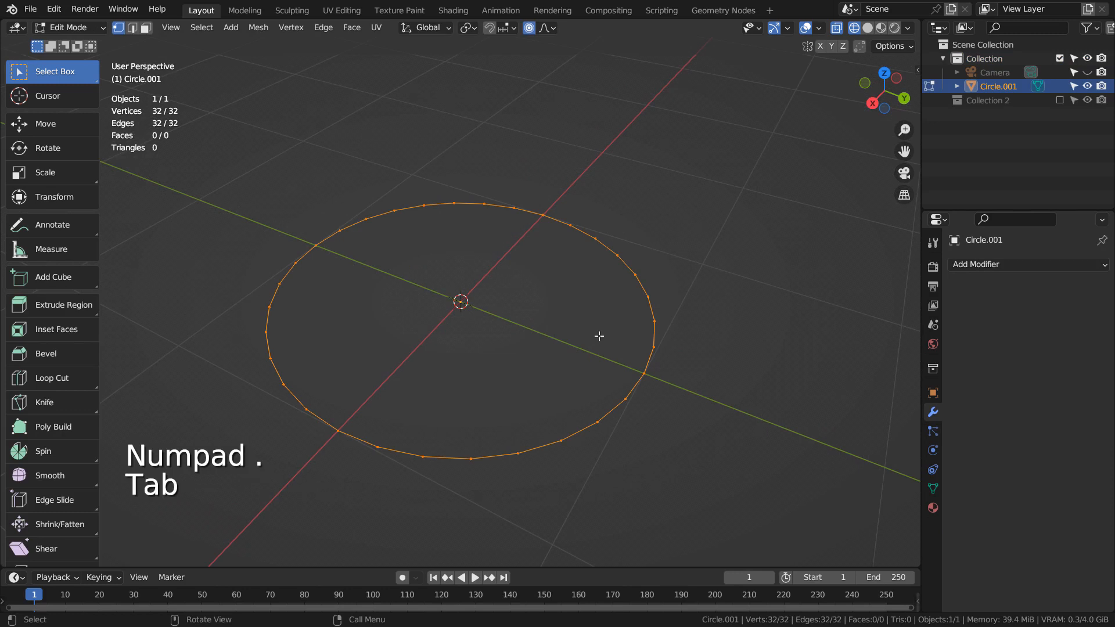
key(f)
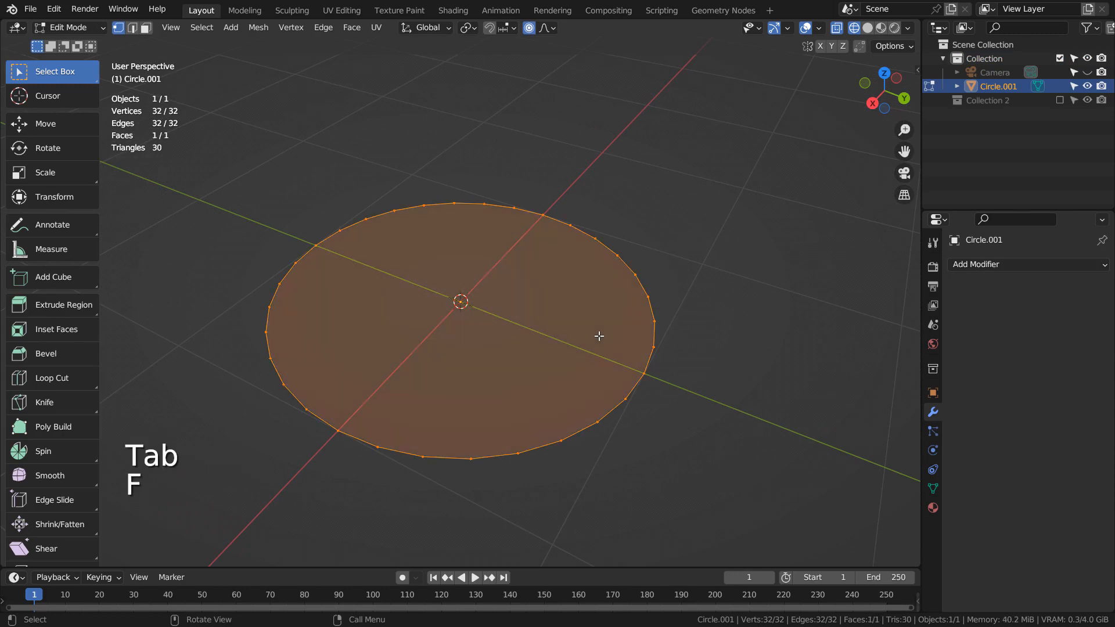
key(Tab)
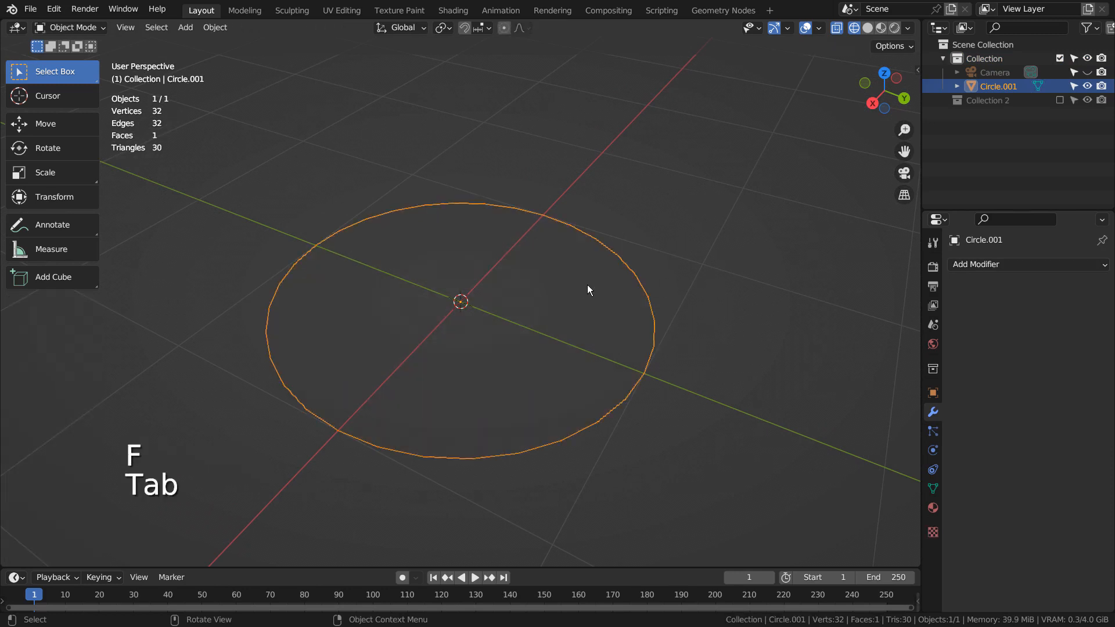
key(Tab)
click(867, 28)
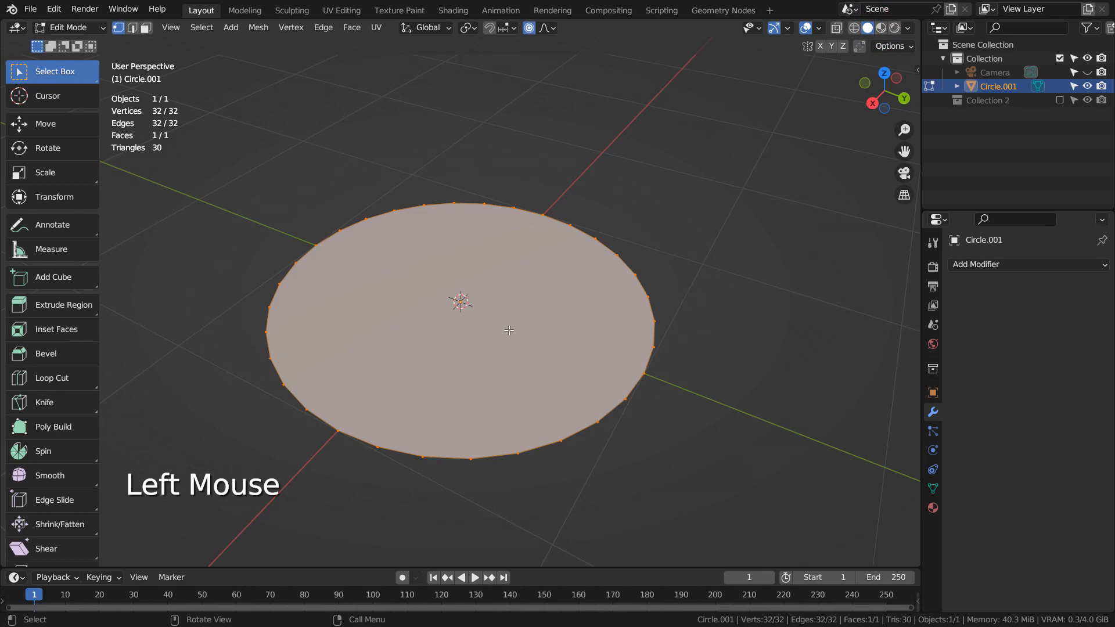
Try to poke the circle's face into triangles and run a loop cut across them, and undo both operations.
shift+middle_drag(513, 324, 449, 235)
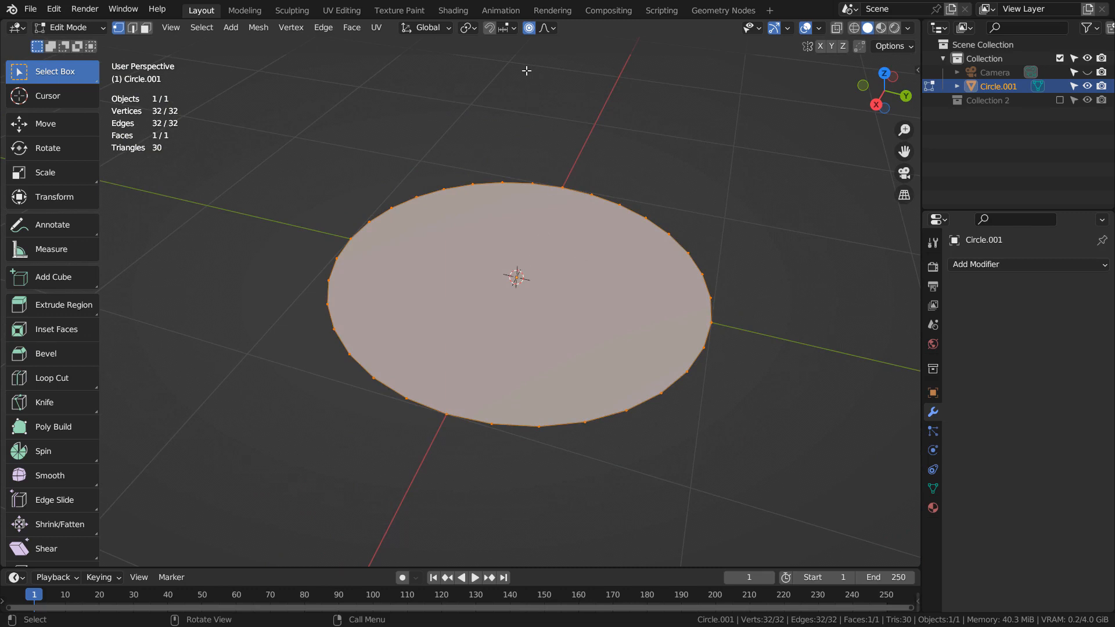
click(352, 28)
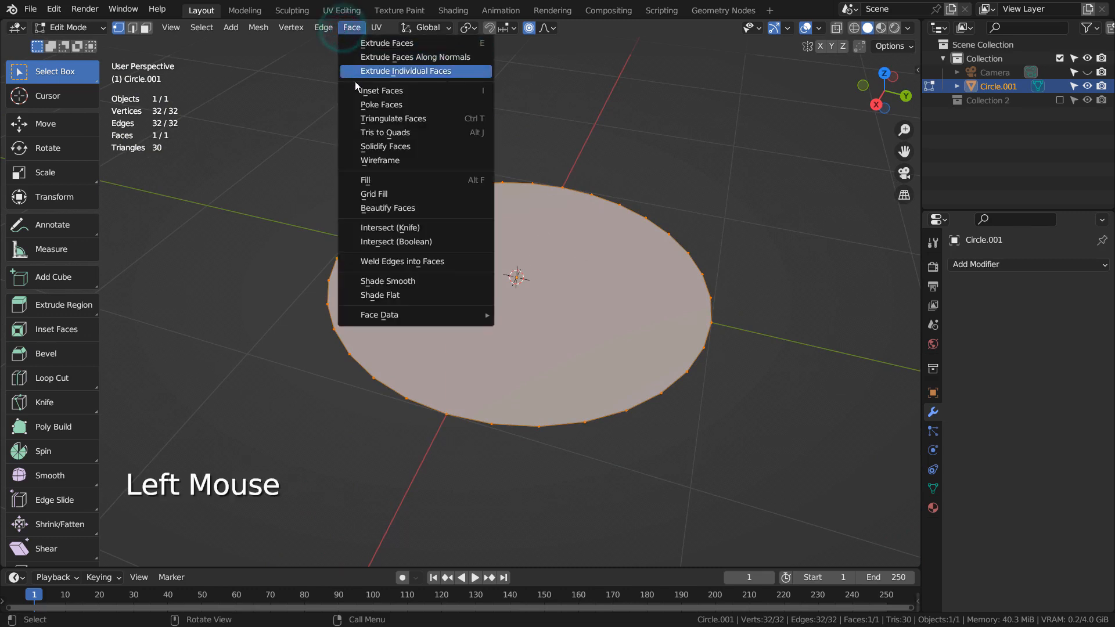
click(360, 106)
middle_drag(594, 280, 594, 313)
scroll(573, 286, up, 2)
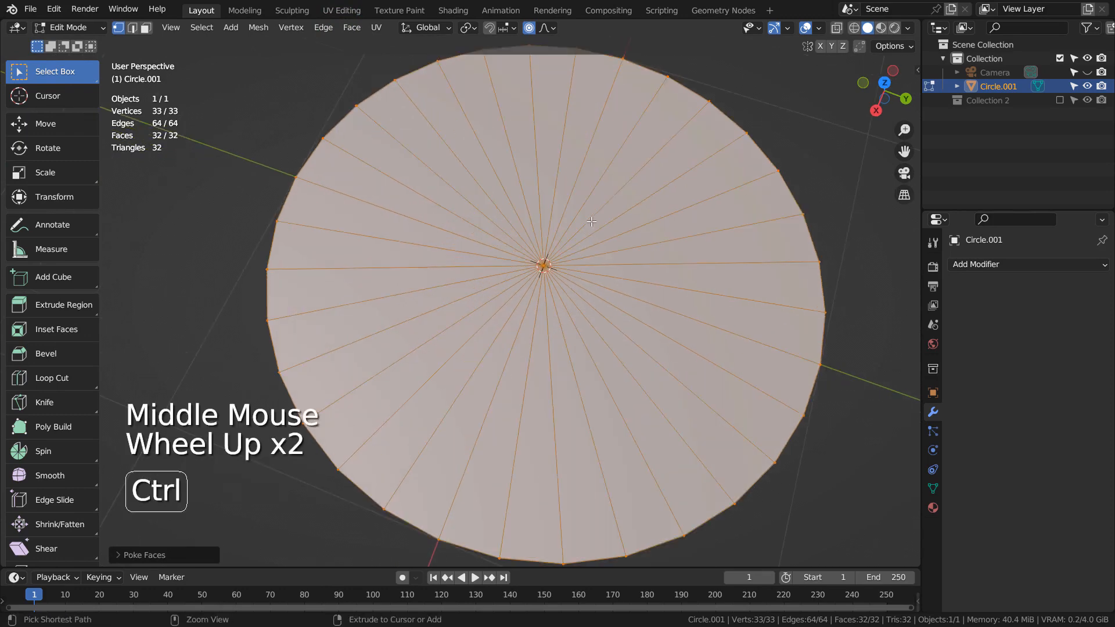
key(ctrl+r)
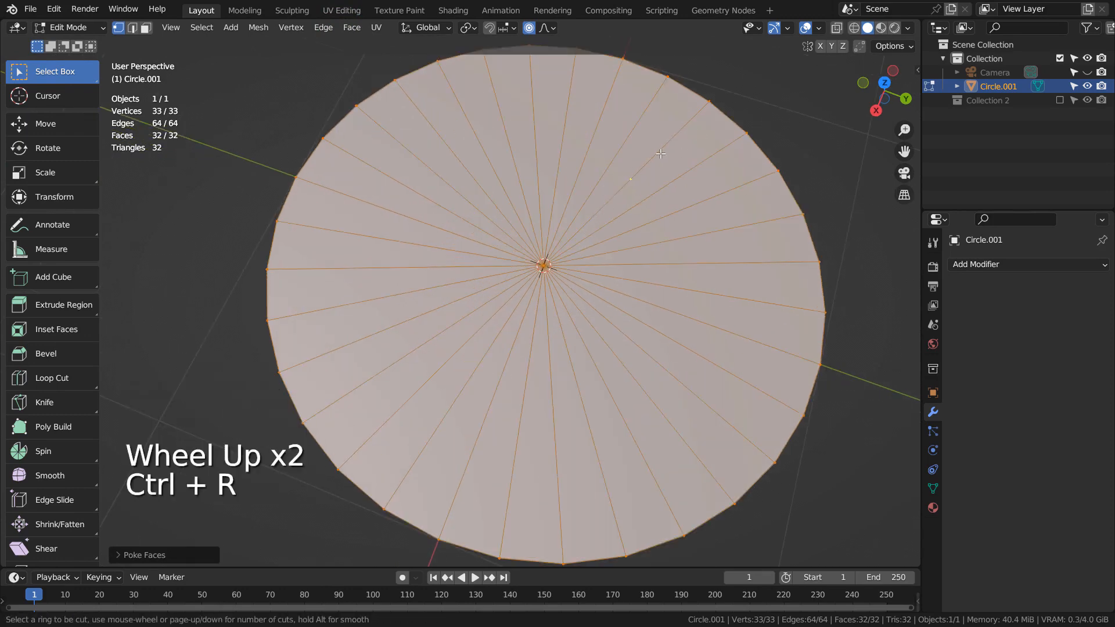
click(642, 172)
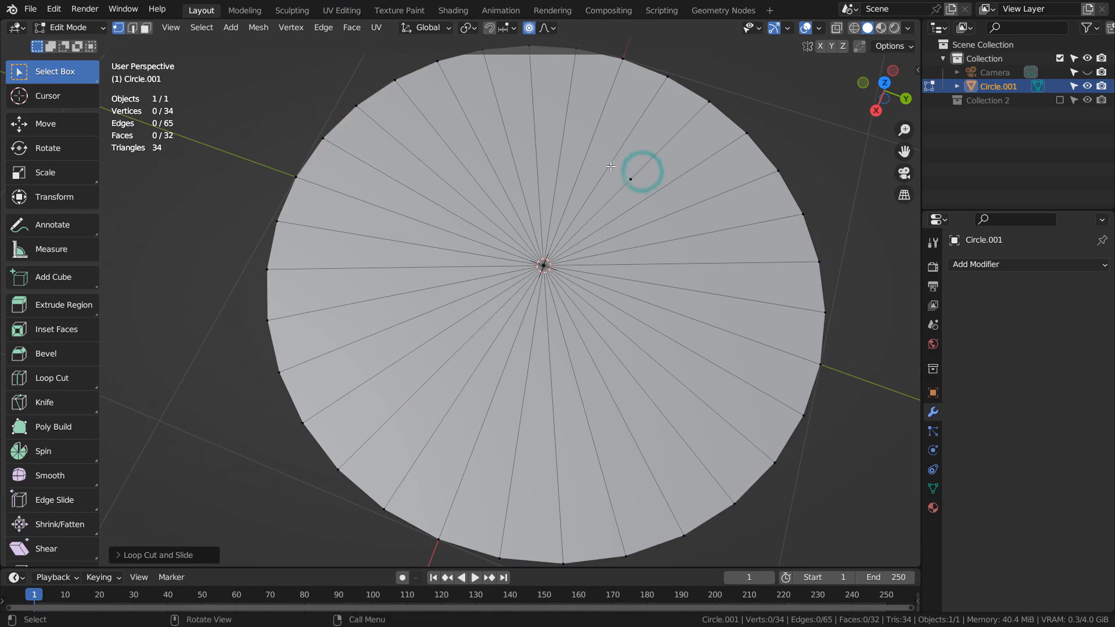
key(ctrl+z)
key(ctrl+z)
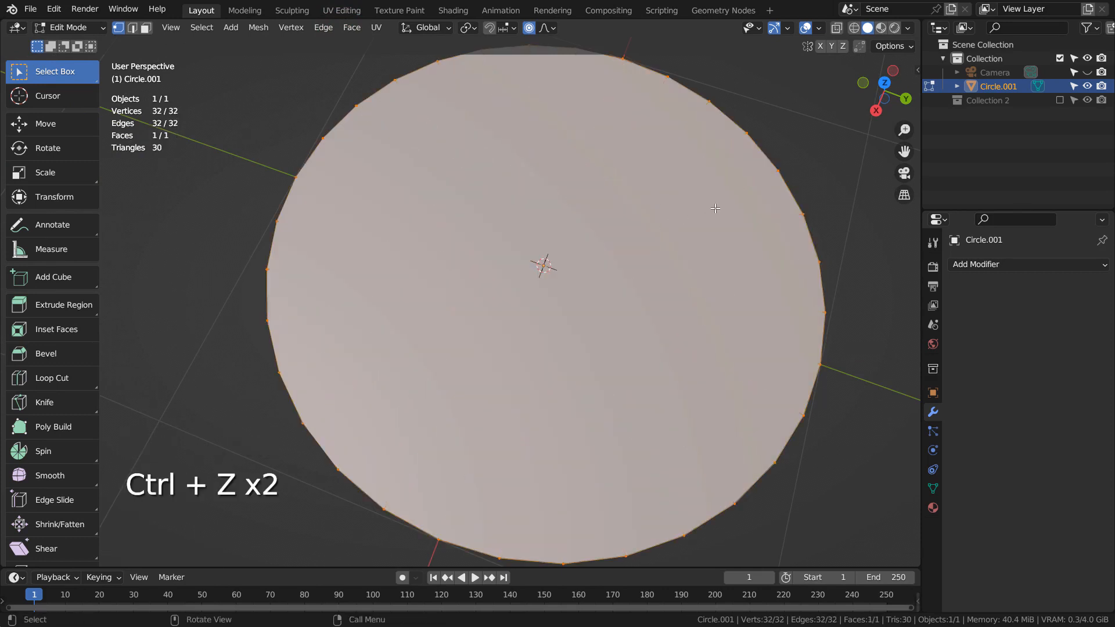
Inset the circle's face by about 0.74 m to form a smaller inner disc.
key(i)
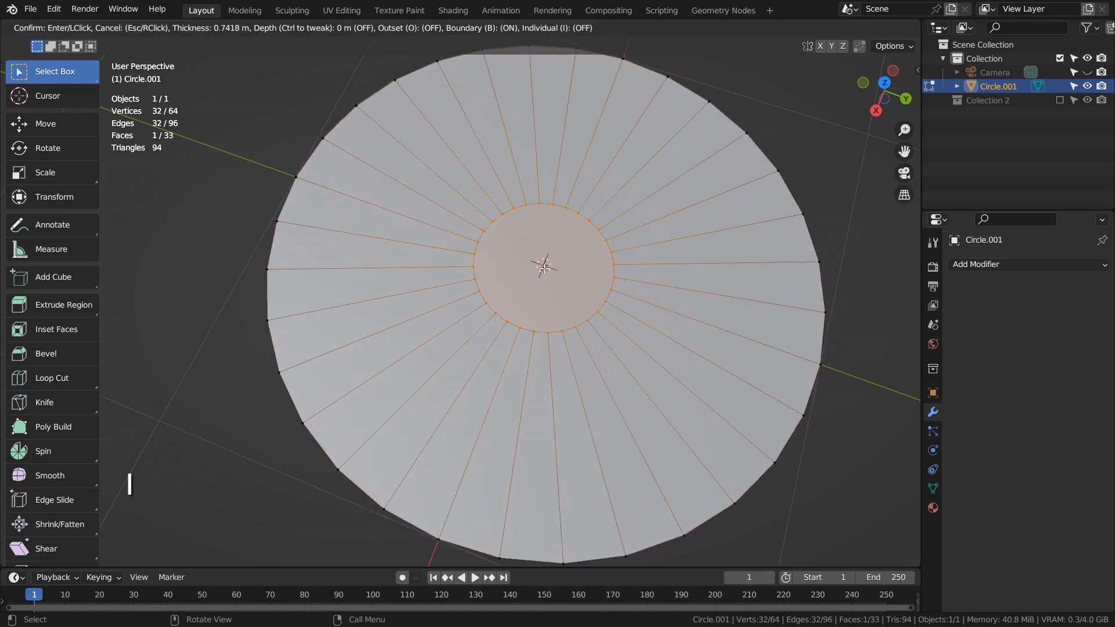
click(547, 269)
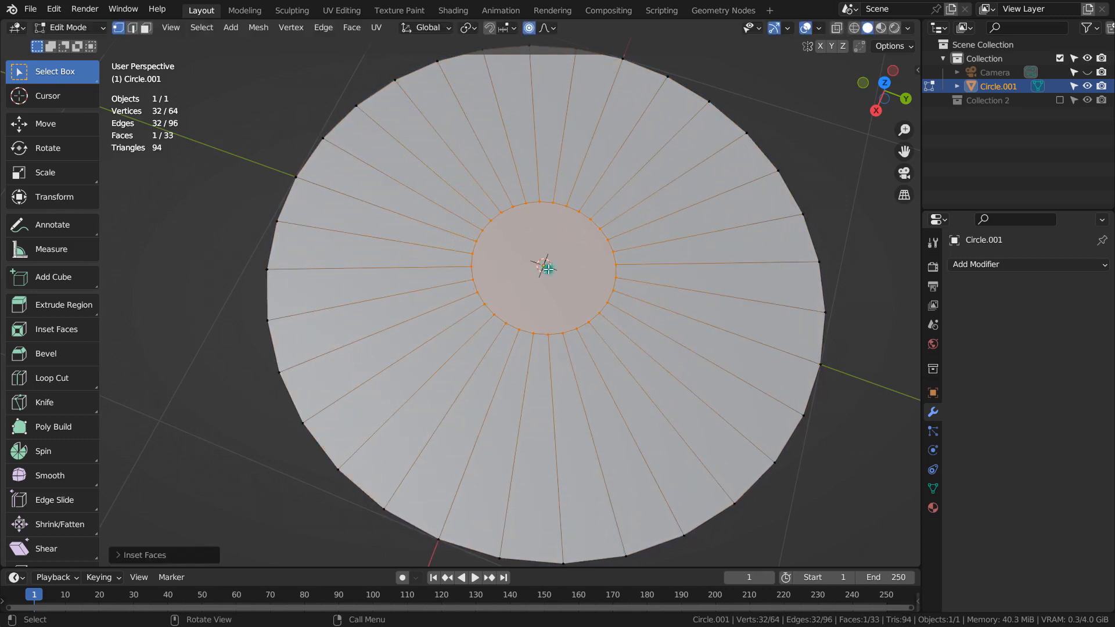
key(s)
click(649, 302)
key(ctrl+z)
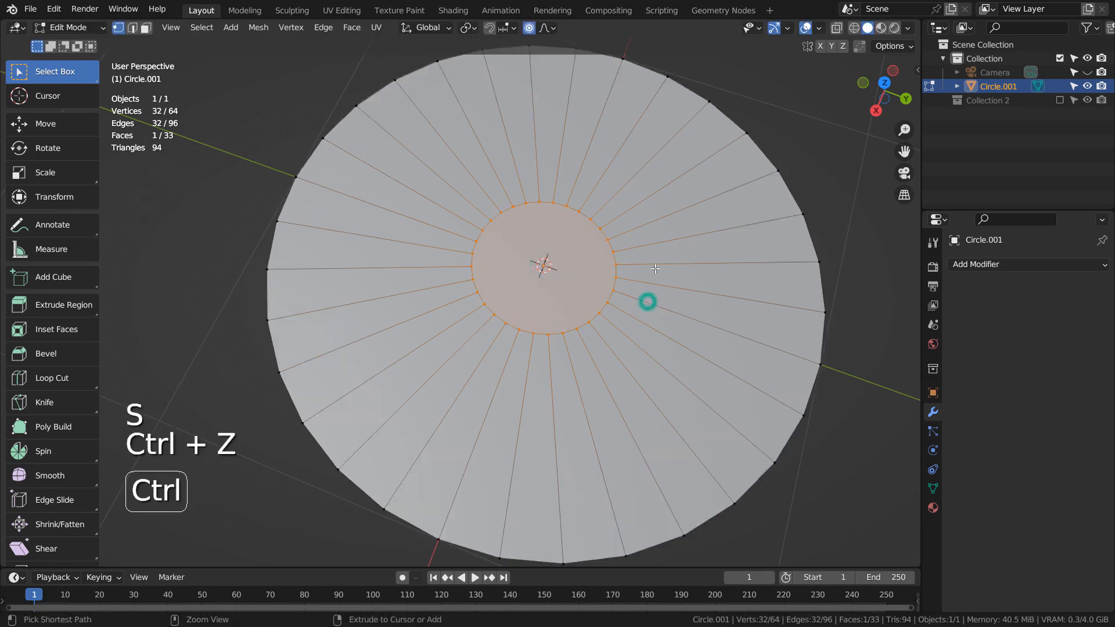
Turn off proportional editing and scale the inner face down to a tiny disc at the circle's centre.
click(528, 28)
key(s)
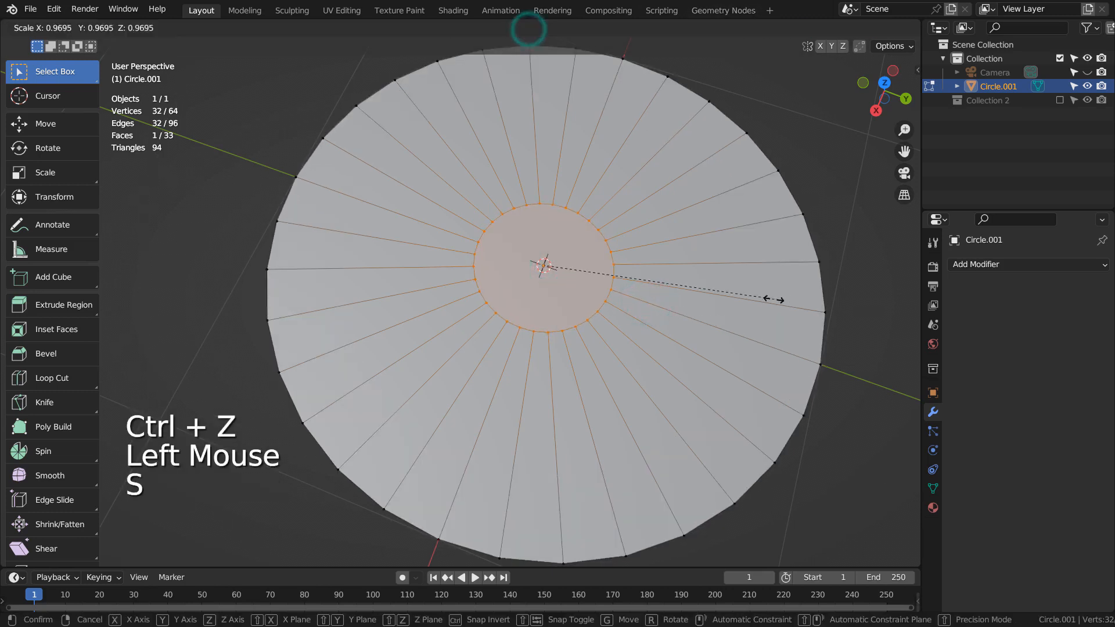
click(561, 269)
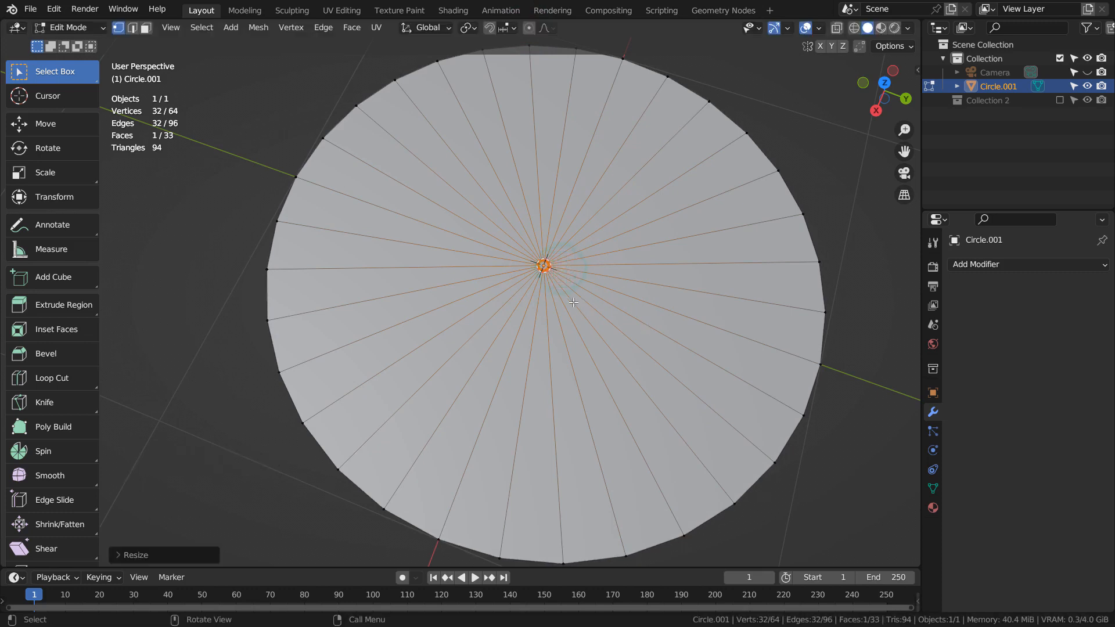
Divide the disc with 11 evenly spaced concentric loop cuts between the tiny centre face and the outer rim.
key(ctrl+r)
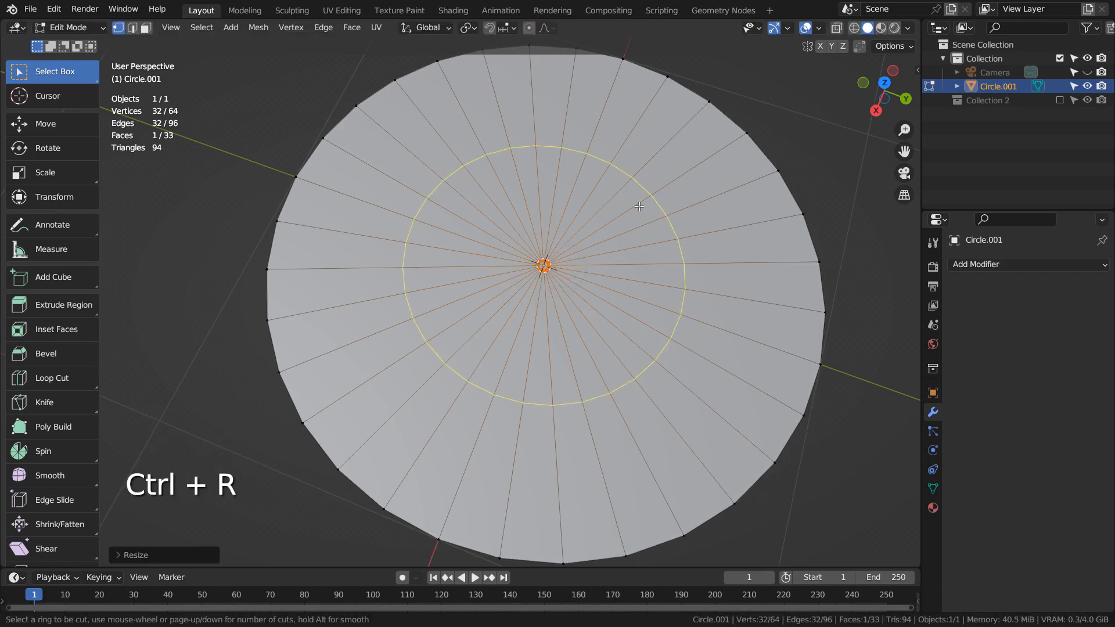
scroll(639, 206, up, 10)
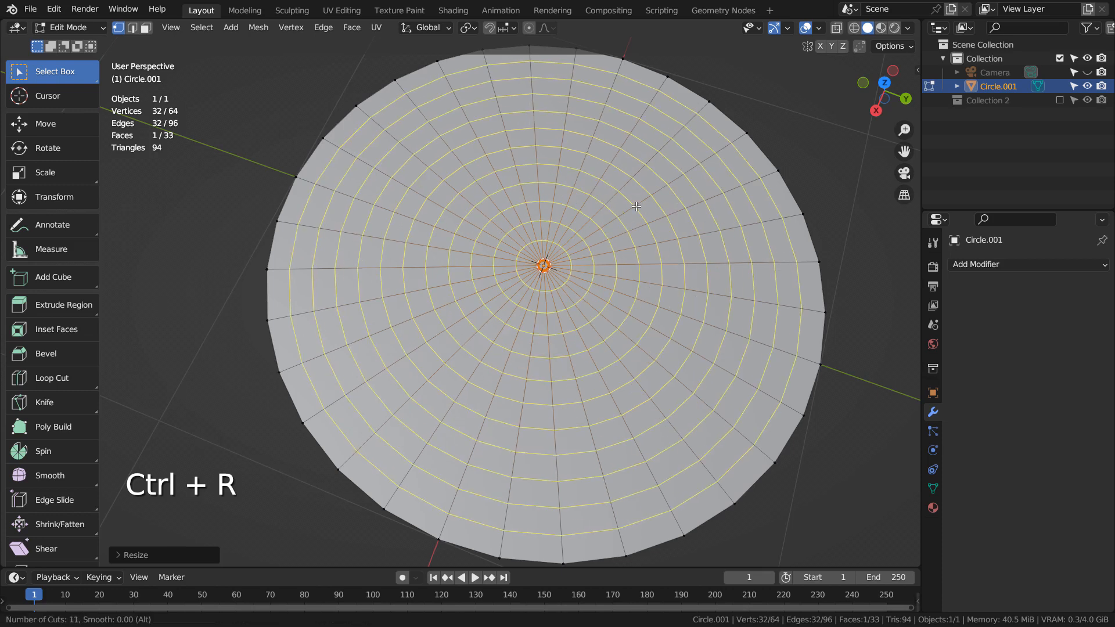
click(636, 206)
right_click(636, 206)
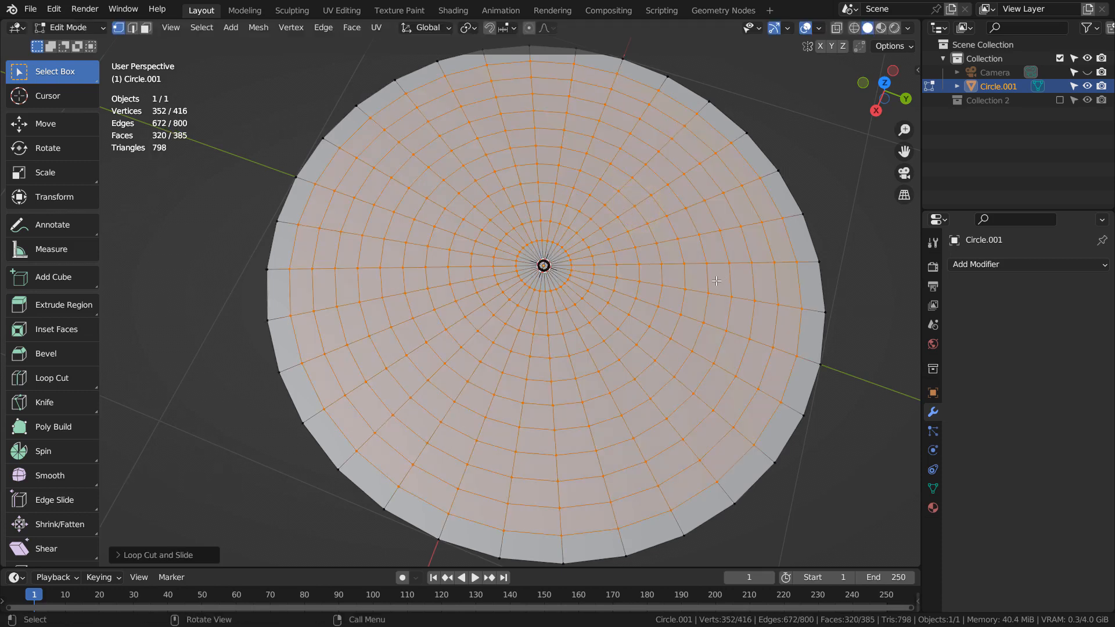
key(Tab)
key(Tab)
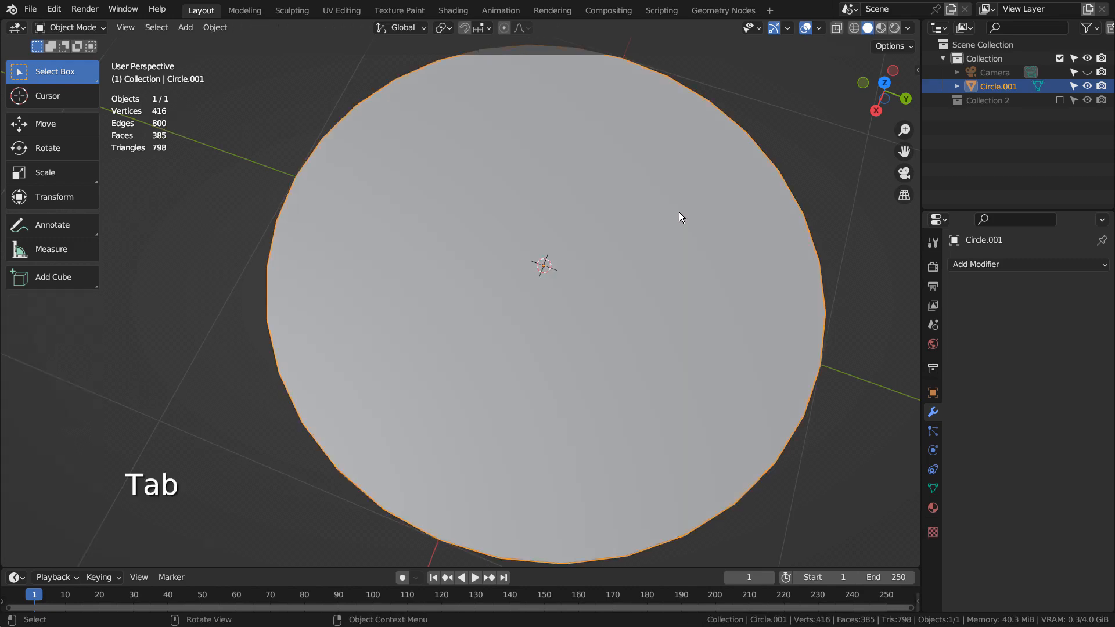
key(3)
click(542, 265)
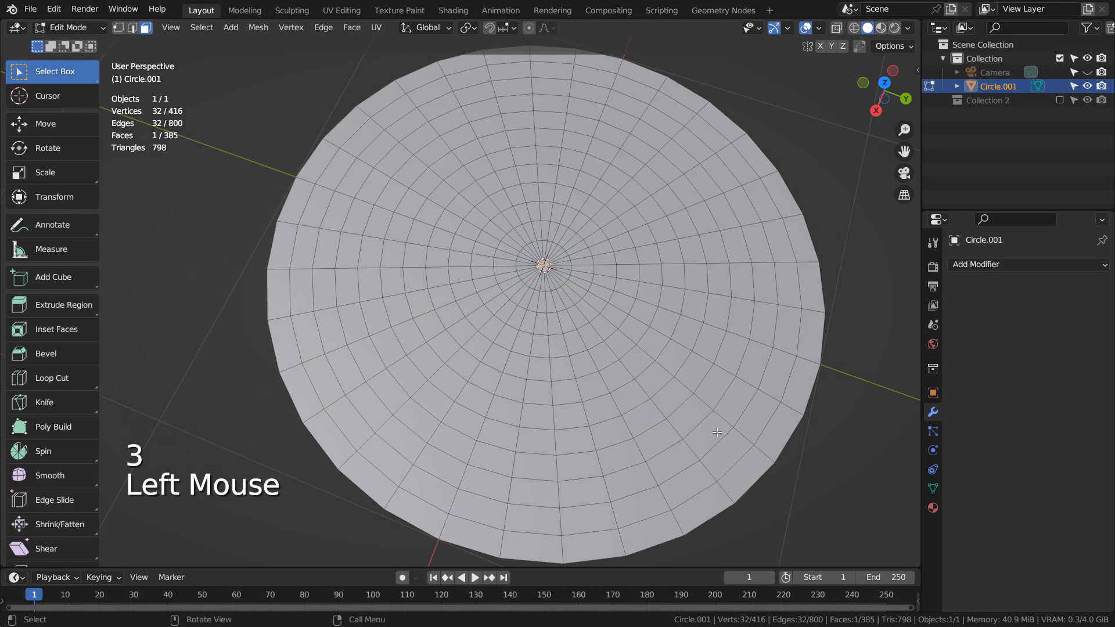
alt+click(741, 434)
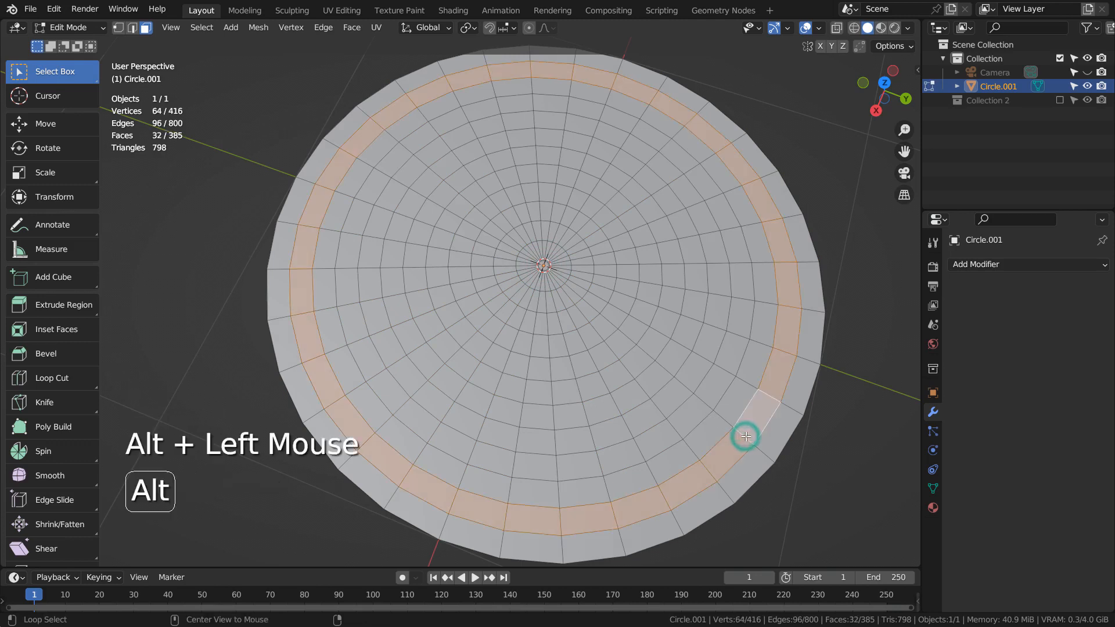
Select two radial edge lines running from centre to rim, leaving one unselected line between them, with the viewport in wireframe.
key(2)
alt+click(745, 437)
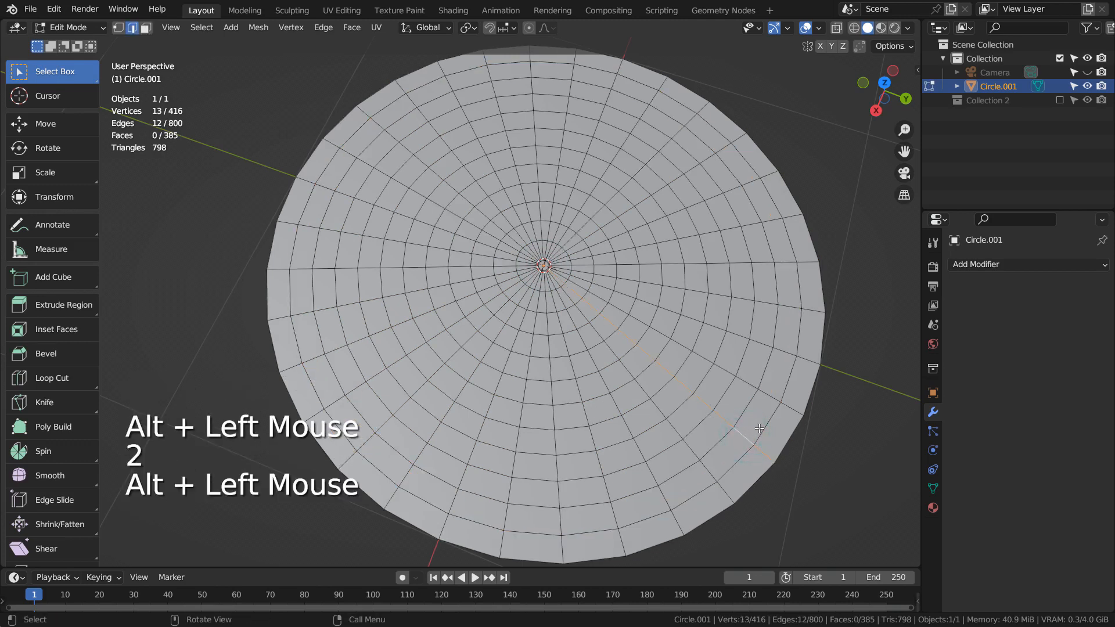
key(shift+z)
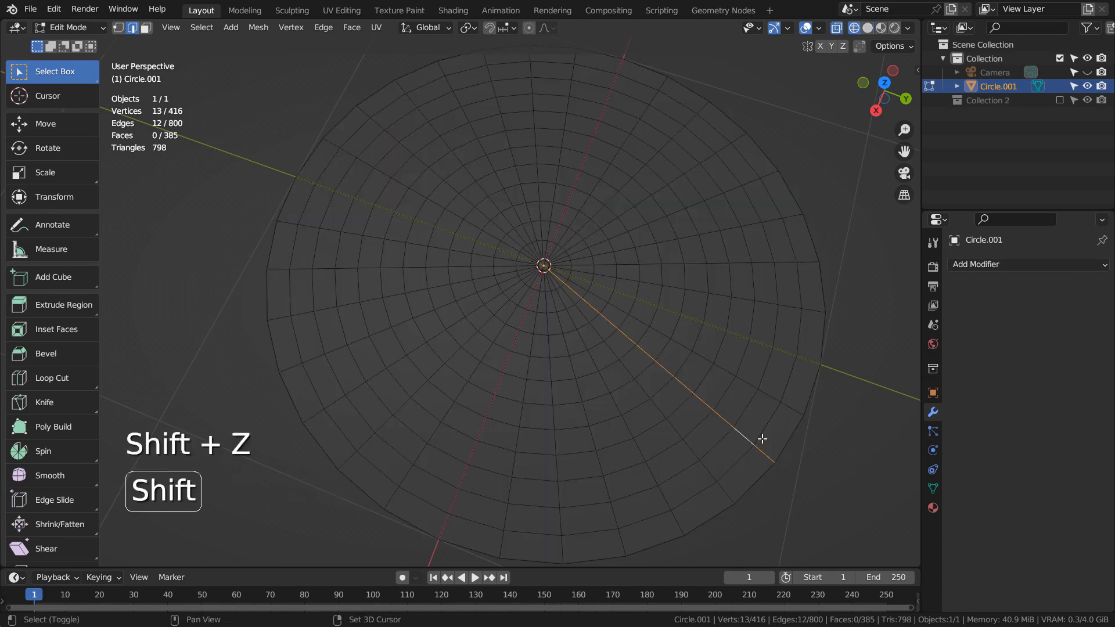
alt+shift+click(809, 361)
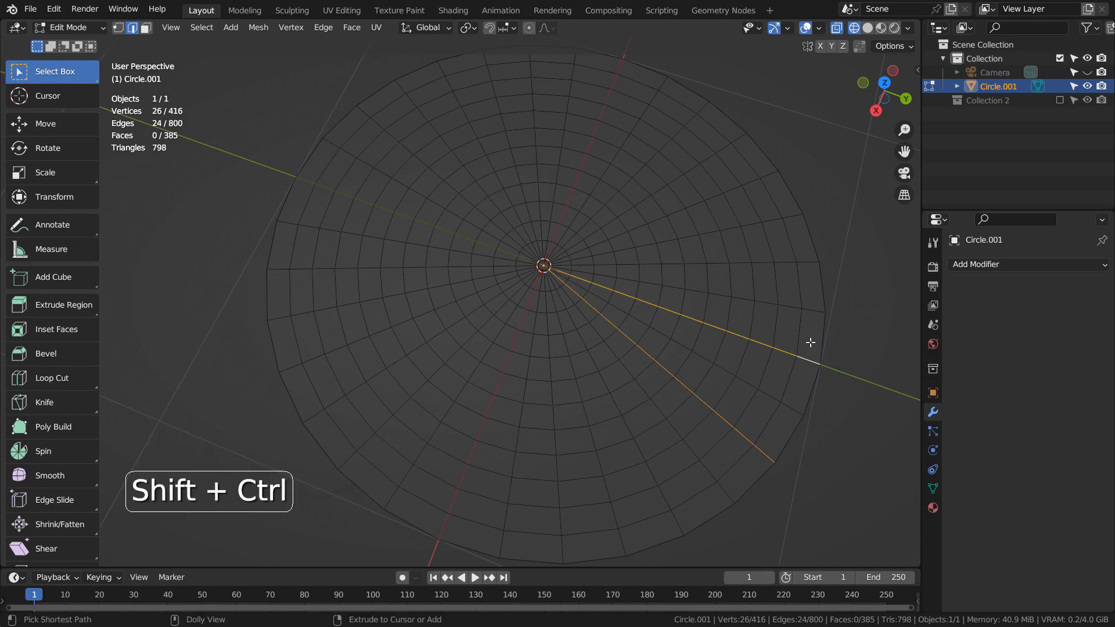
Repeat the selection pattern around the disc with Select Next Active, and expand it to edge loops covering every second radial line.
key(ctrl+shift+KP_Add)
key(ctrl+shift+KP_Add)
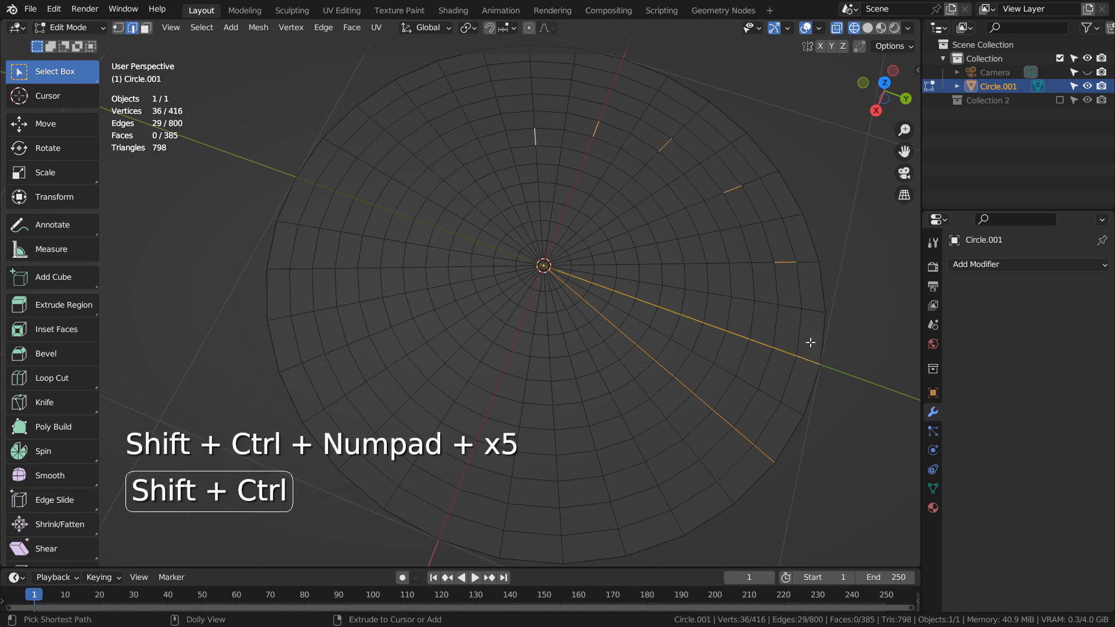
key(ctrl+shift+KP_Add)
key(ctrl+shift+KP_Add)
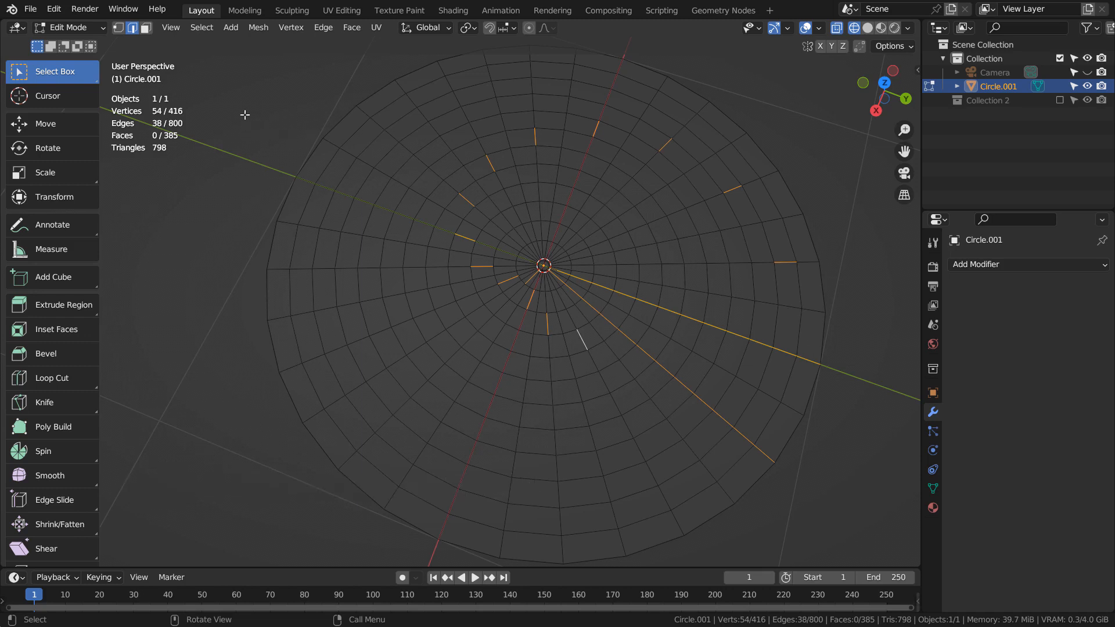
click(206, 26)
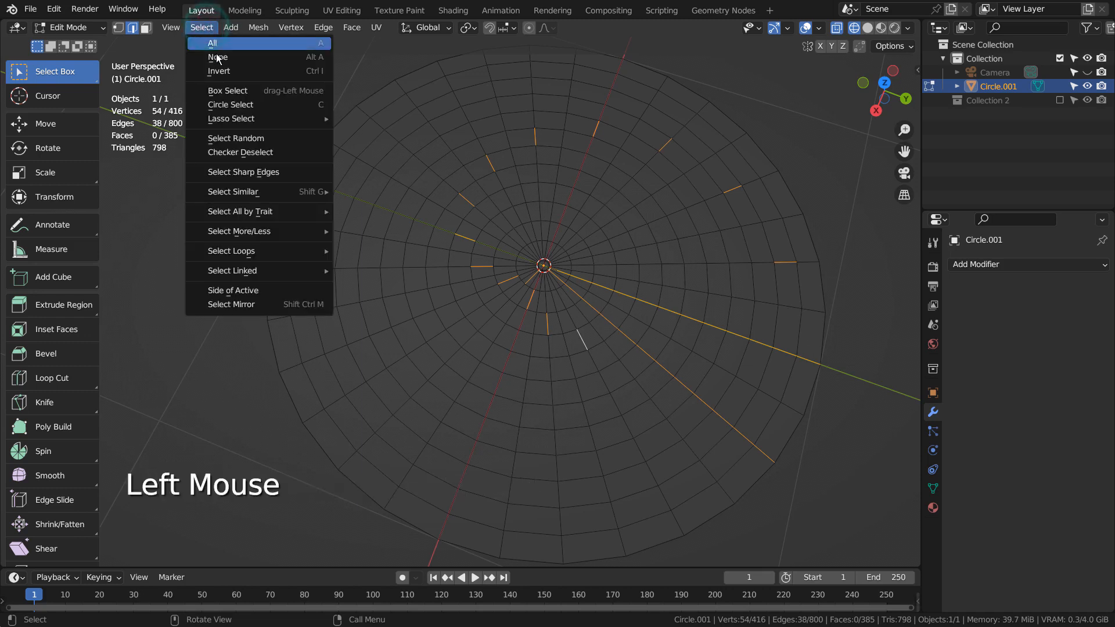
mouse_move(263, 235)
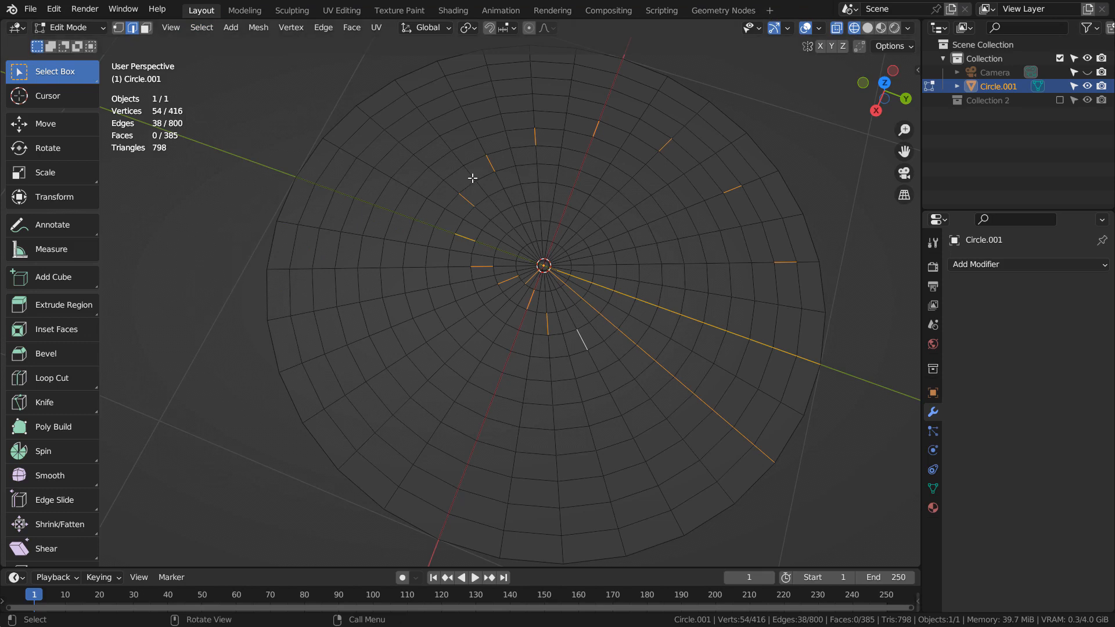
click(201, 27)
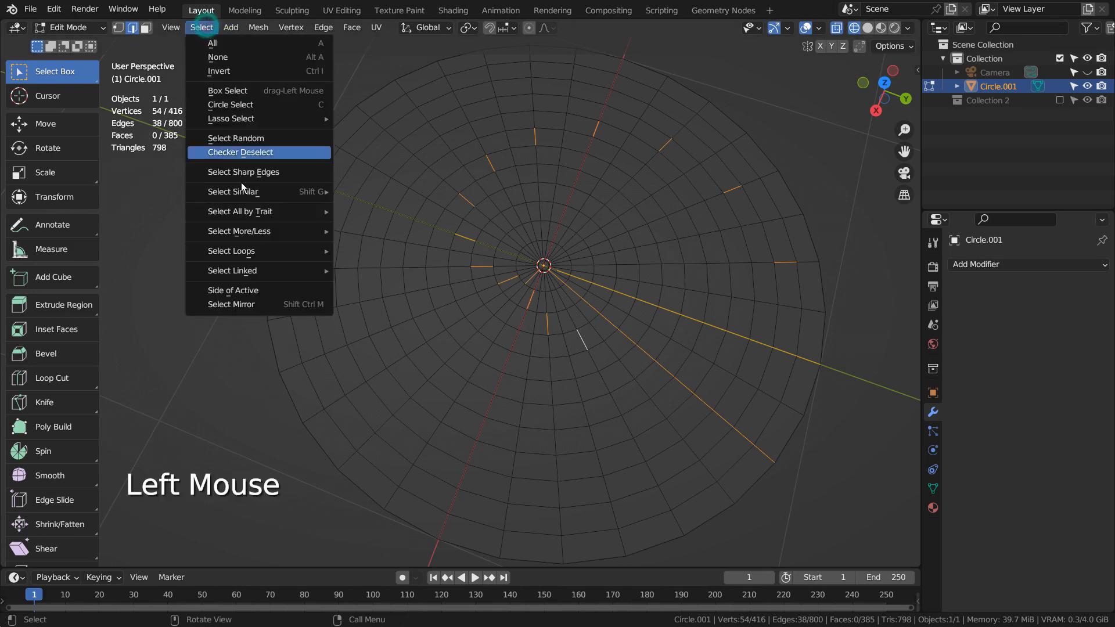
click(365, 250)
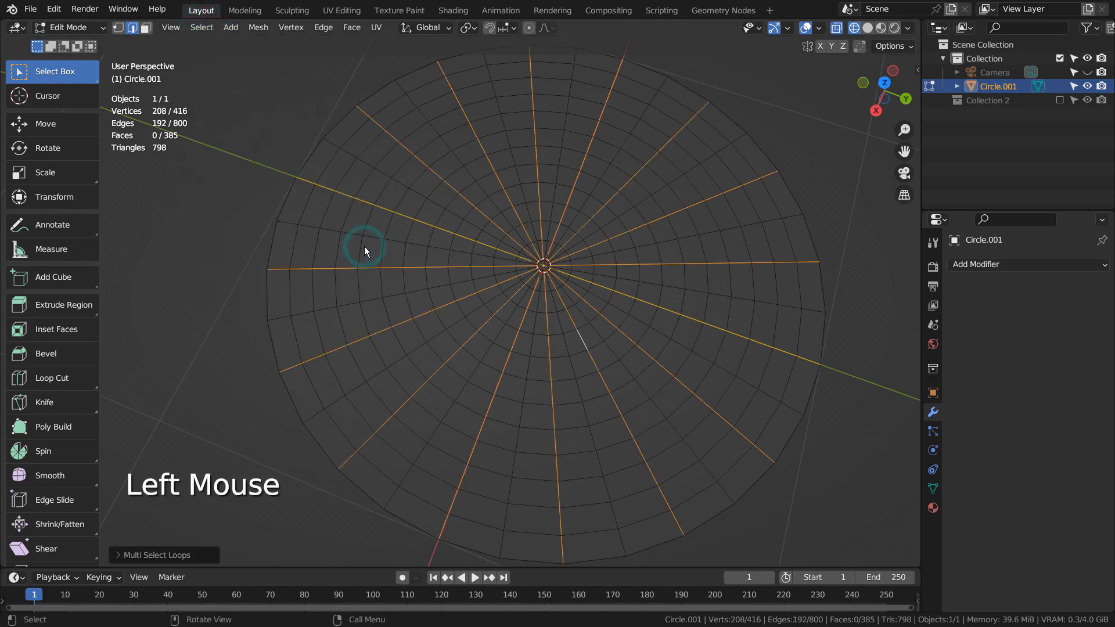
Bevel the selected radial edges by about 0.004 m with one segment to form narrow strips.
key(ctrl)
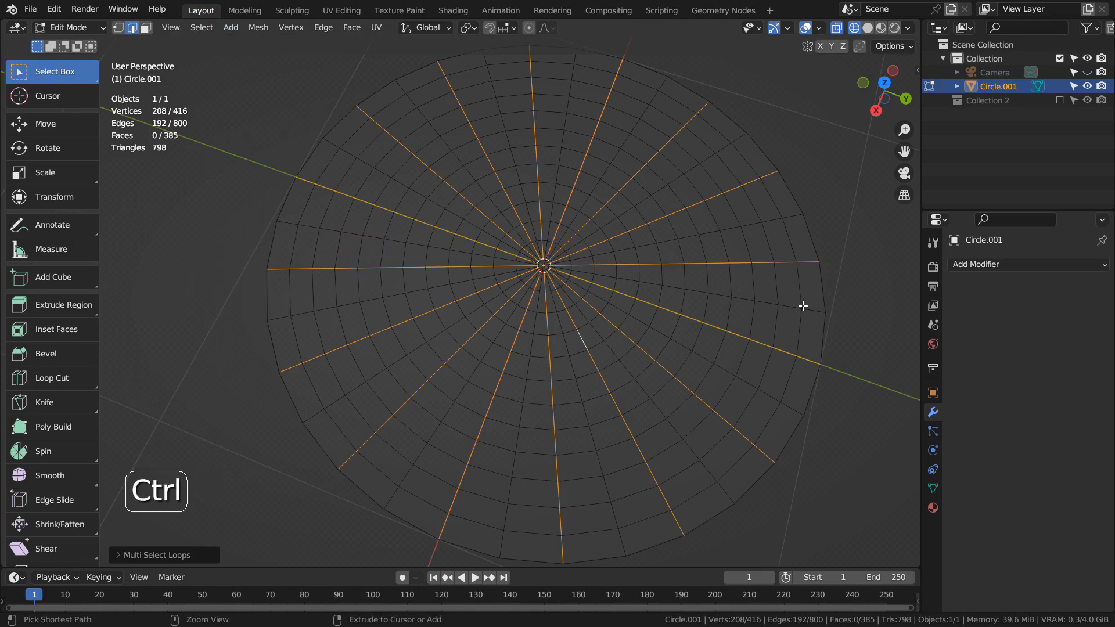
key(ctrl+b)
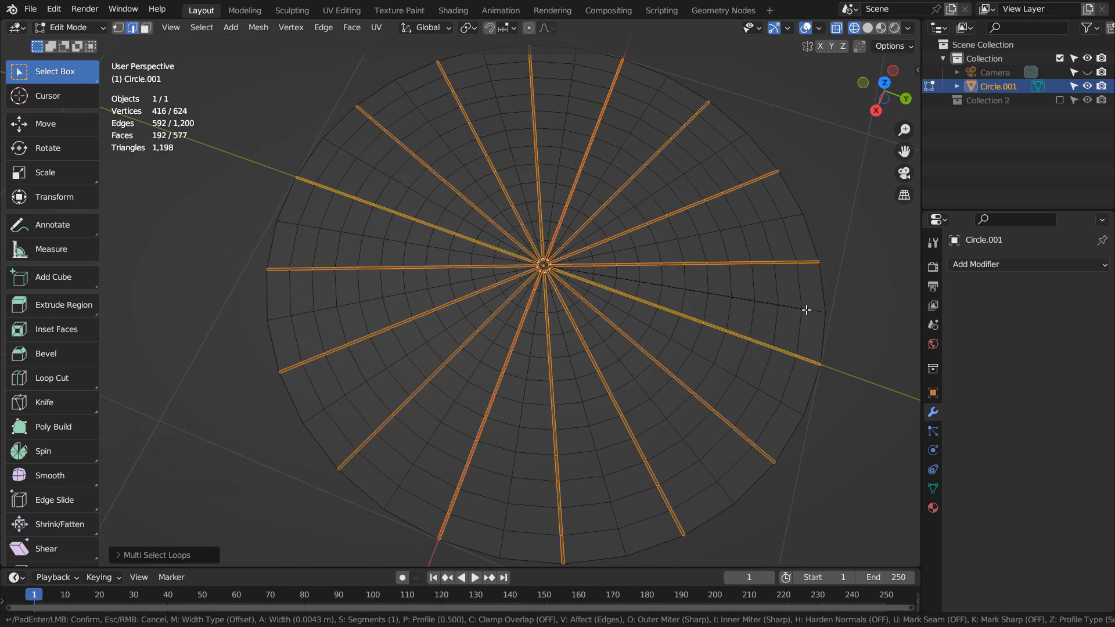
click(805, 310)
Extrude the narrow radial strips slightly upward into raised ribs, and return to Object Mode in solid shading.
middle_drag(761, 478, 766, 379)
scroll(763, 366, up, 3)
scroll(762, 367, up, 1)
key(e)
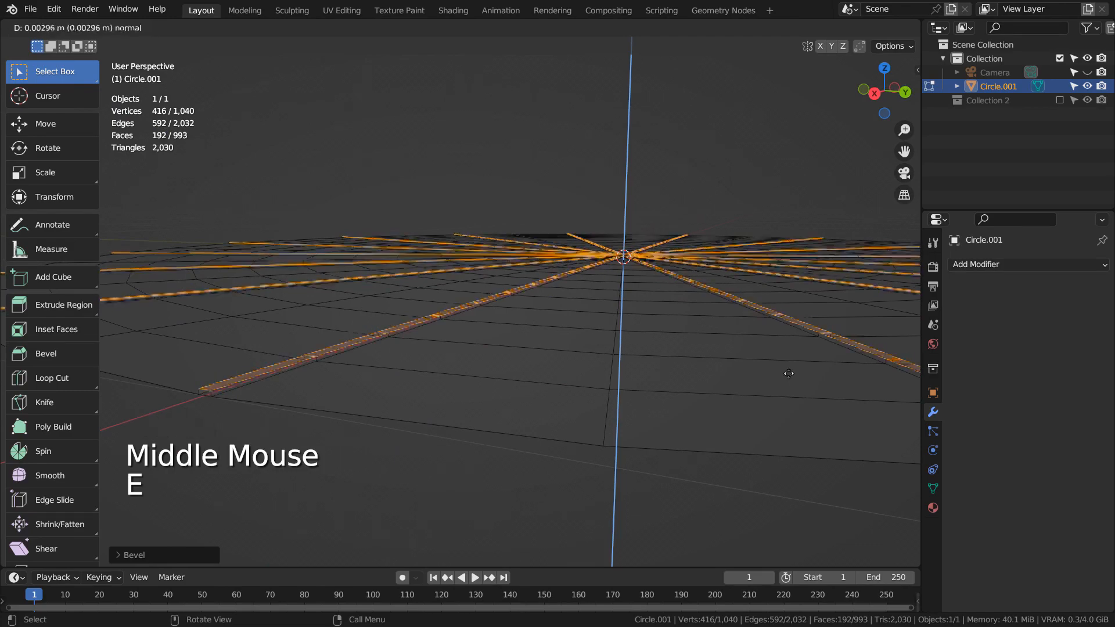
click(785, 372)
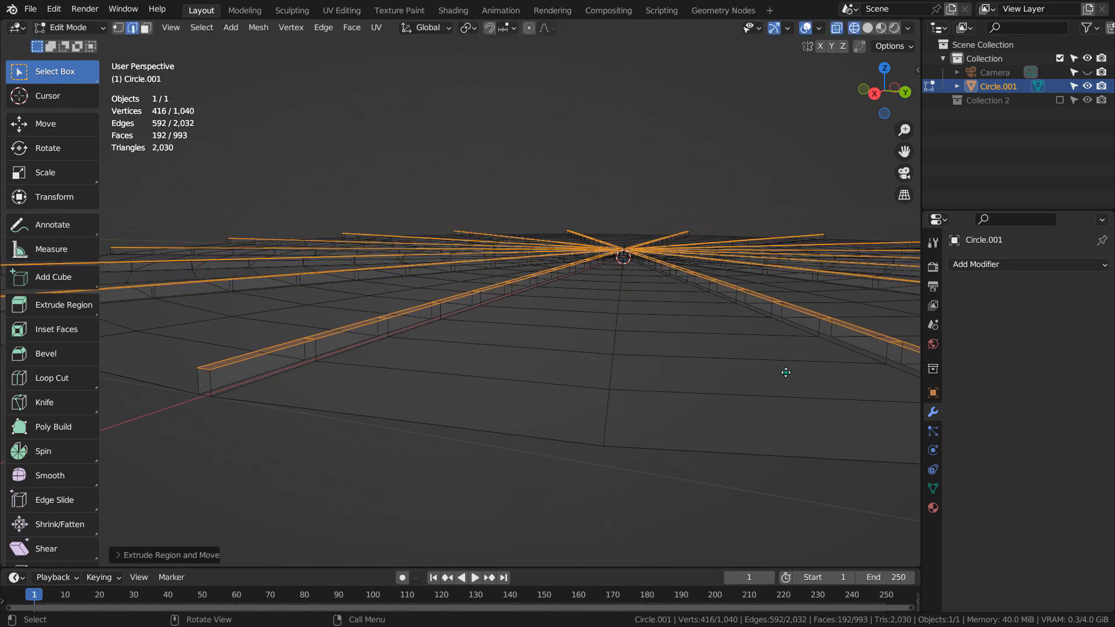
key(Tab)
mouse_move(746, 367)
middle_down()
mouse_move(768, 339)
mouse_move(747, 364)
middle_up()
key(shift+z)
scroll(740, 323, down, 2)
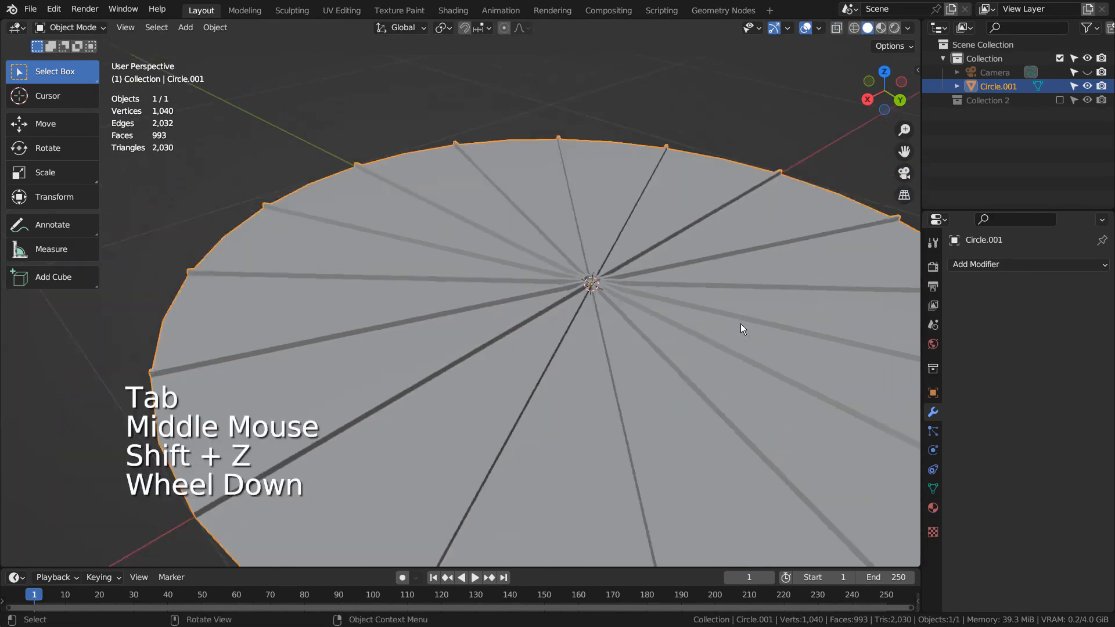
middle_drag(740, 323, 657, 350)
Select the tiny centre face in Edit Mode, using the top view and wireframe display.
key(KP_1)
key(KP_7)
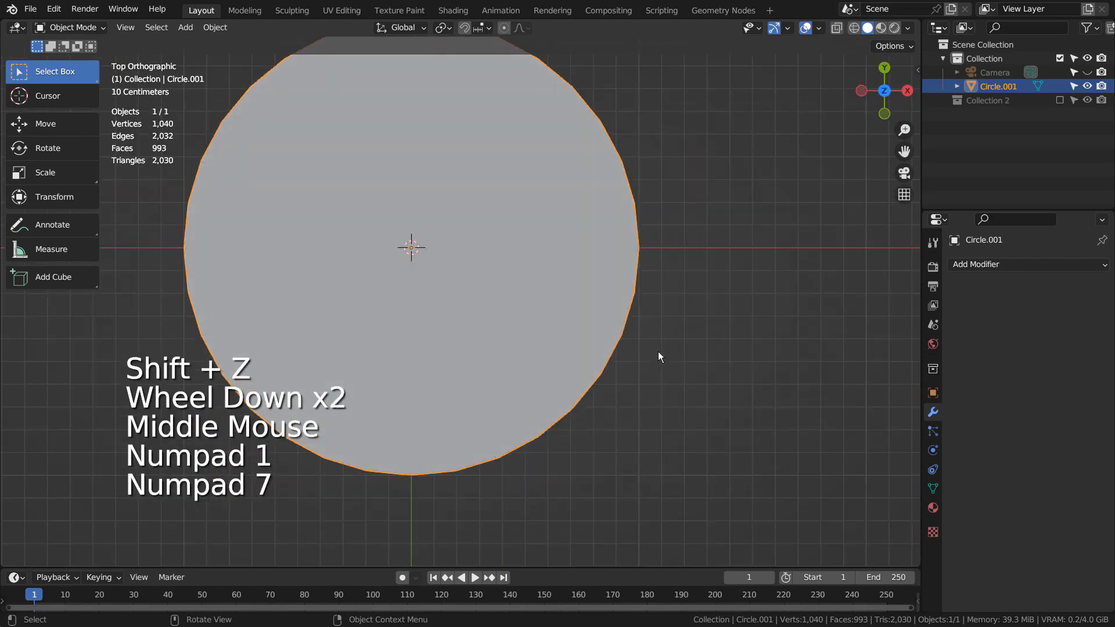
scroll(649, 347, up, 3)
shift+middle_drag(340, 194, 521, 291)
key(shift+z)
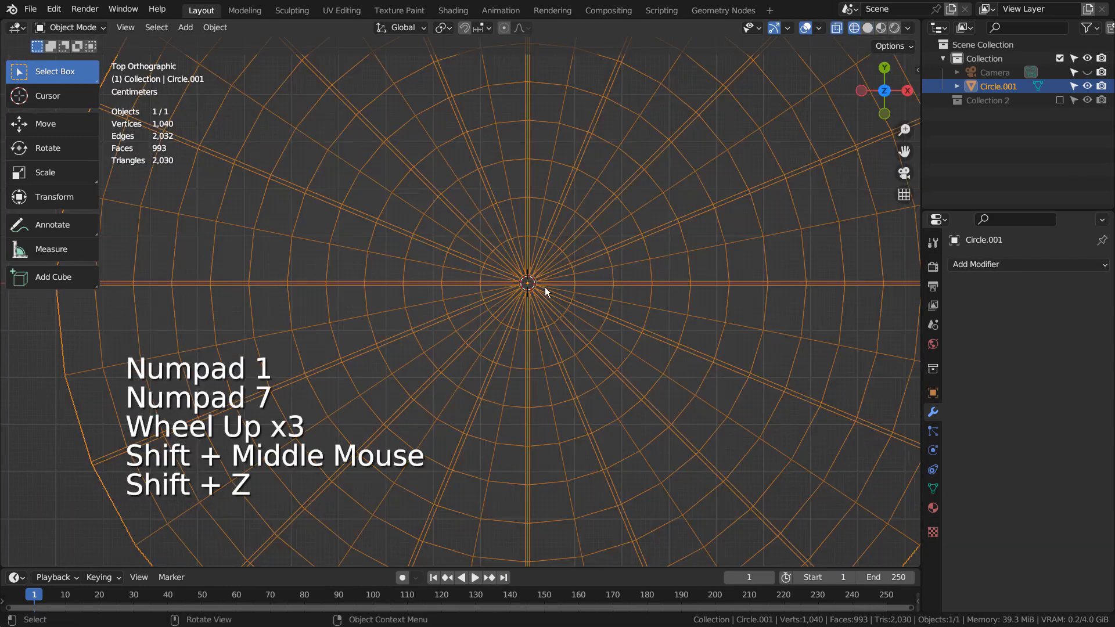
scroll(537, 284, up, 3)
scroll(696, 281, up, 4)
shift+middle_drag(697, 281, 454, 361)
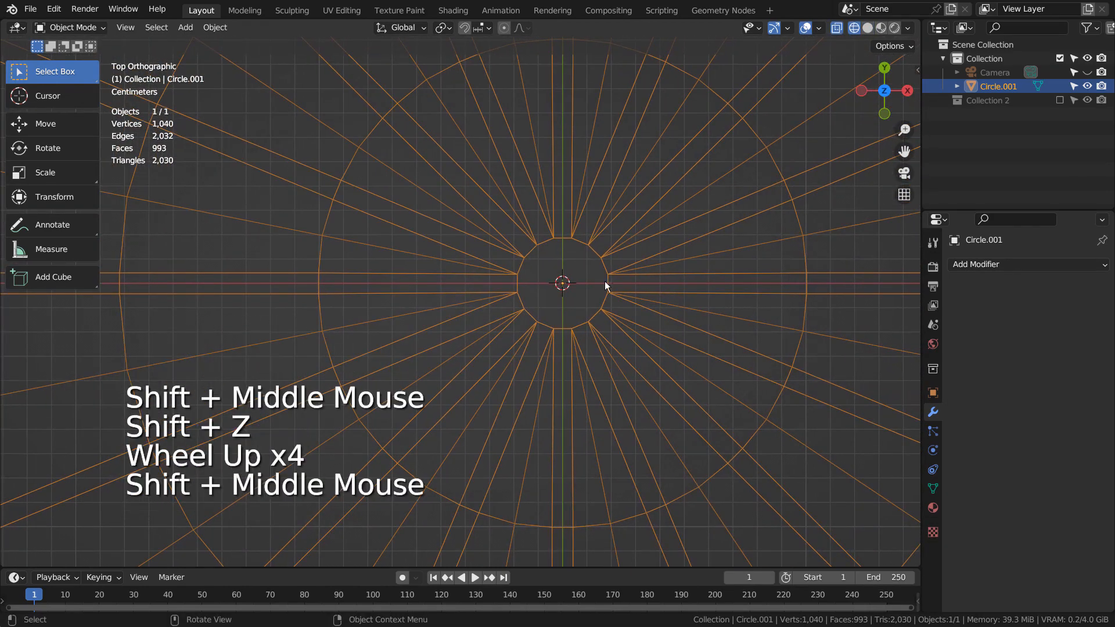
key(3)
key(Tab)
key(3)
click(566, 277)
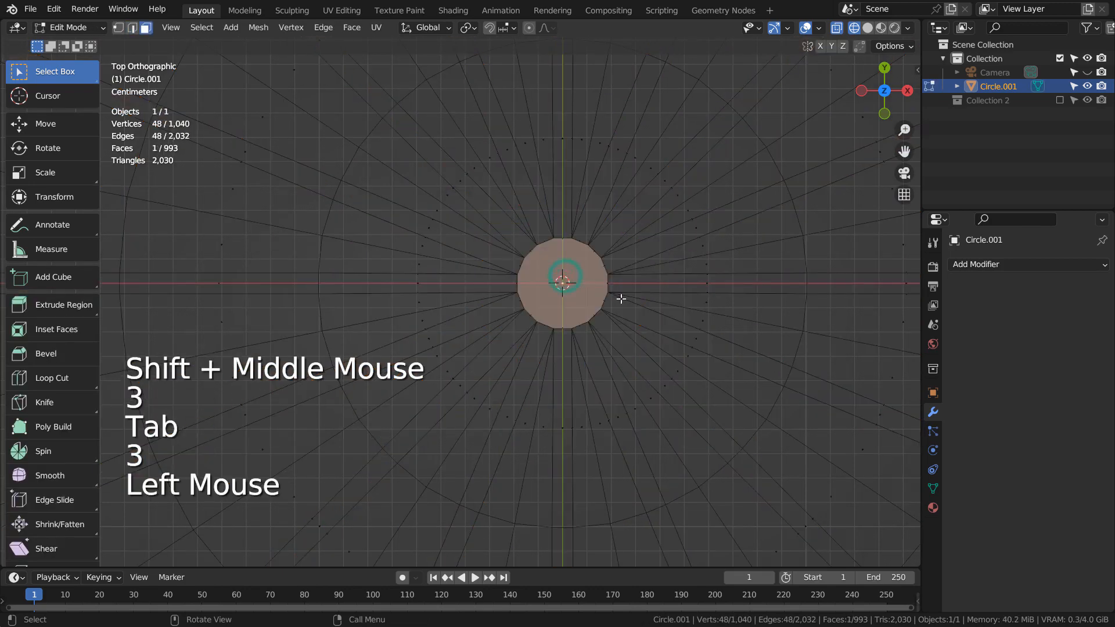
Enable proportional editing and rotate the centre face with smooth falloff at size 1.46 to twist the ribs into a spiral.
scroll(648, 327, down, 3)
shift+middle_drag(564, 328, 604, 343)
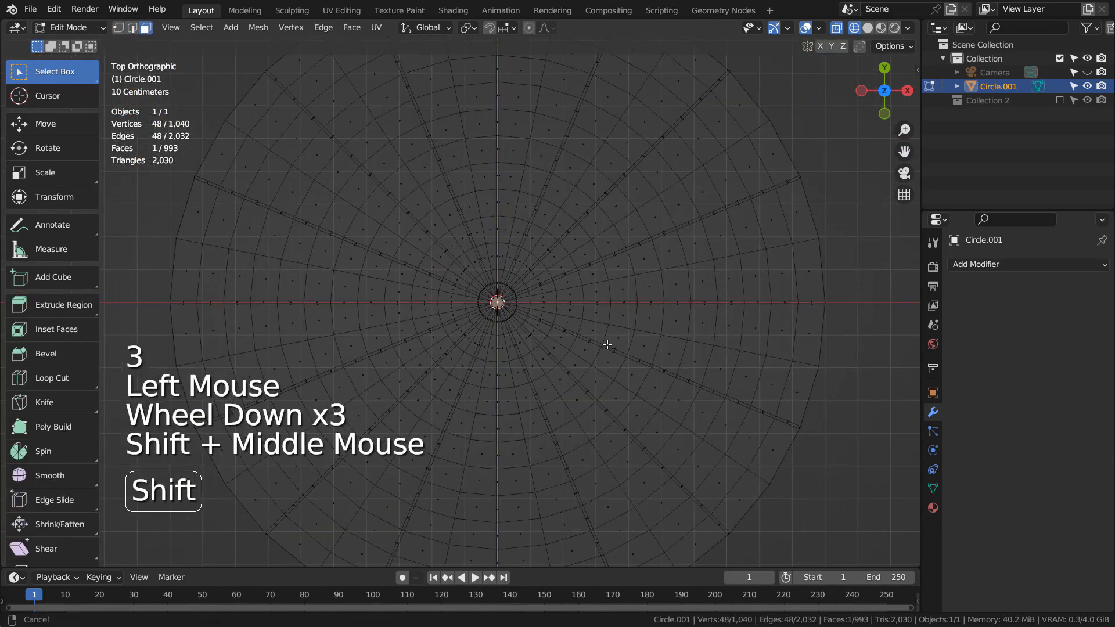
scroll(607, 341, down, 2)
click(529, 28)
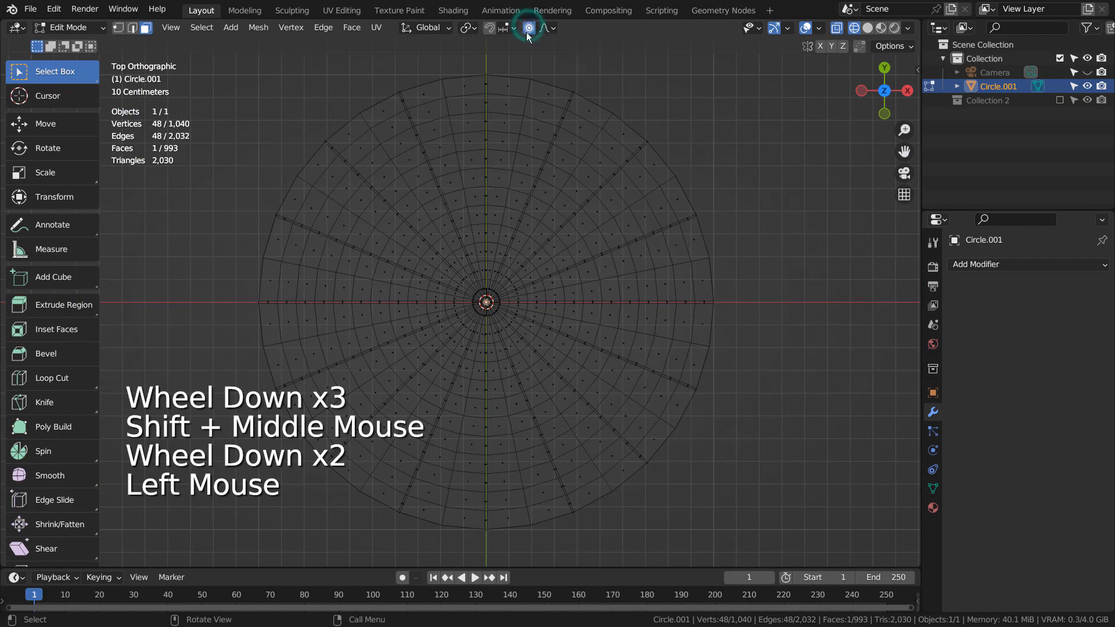
key(r)
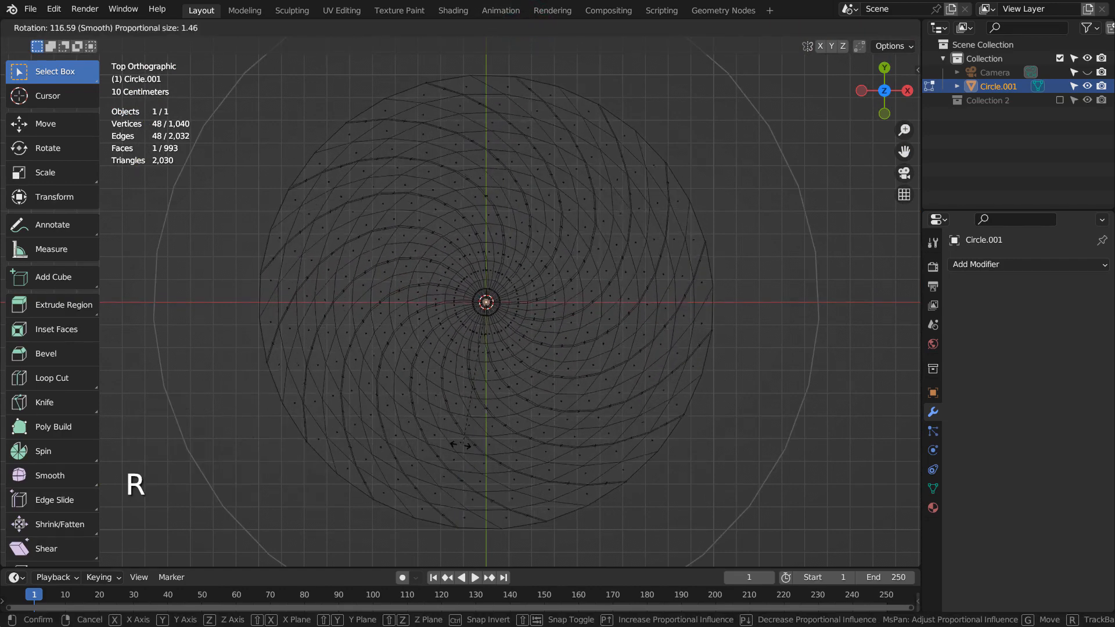
click(396, 390)
key(Tab)
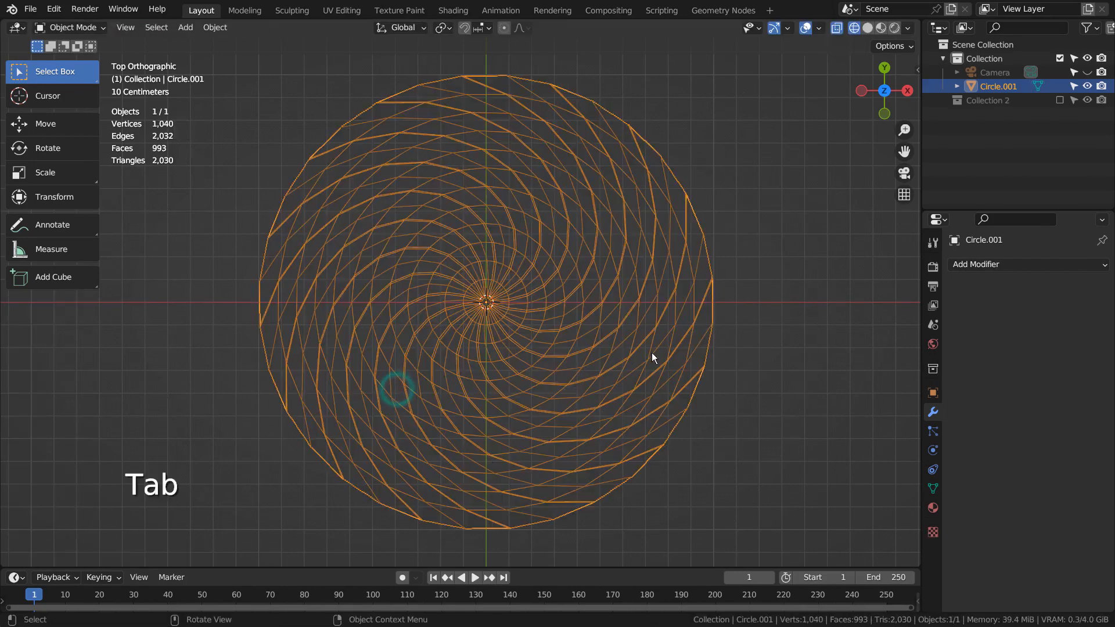
Move the centre face down along Z by about 3.5 m with proportional editing to pull the disc into a cone.
key(shift+z)
middle_drag(612, 376, 657, 254)
key(shift+z)
key(Tab)
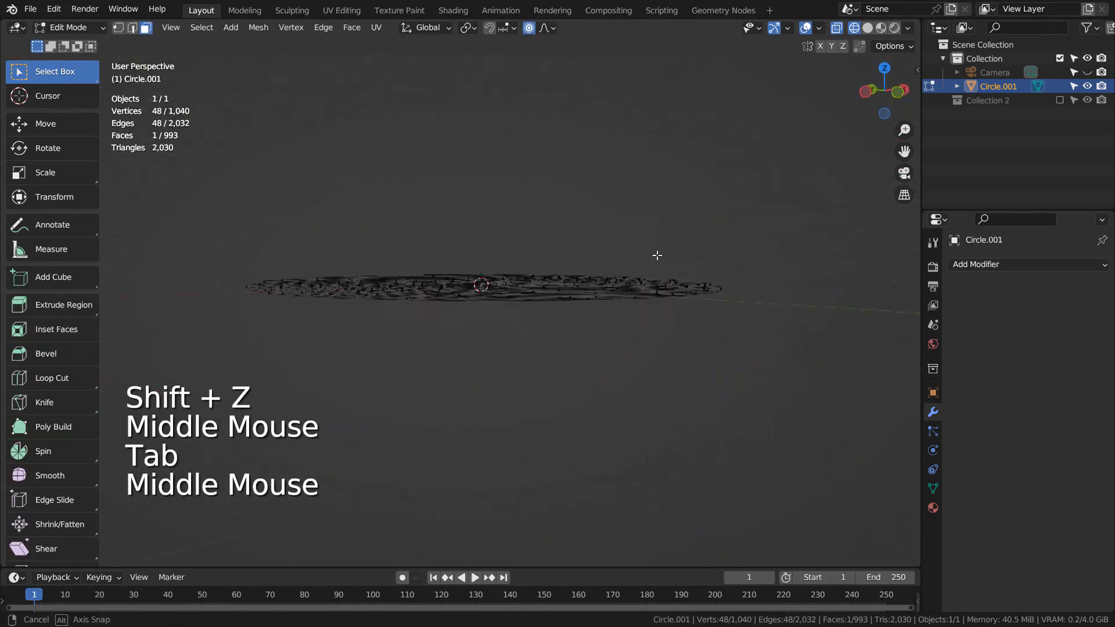
scroll(654, 256, down, 2)
key(g)
key(z)
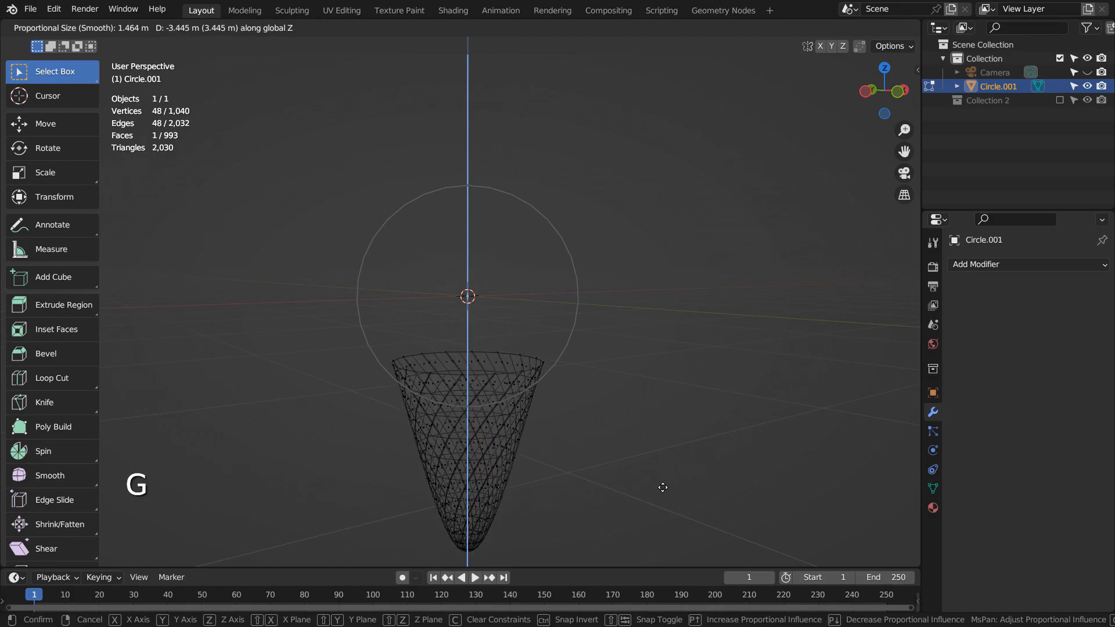
click(662, 505)
key(Tab)
middle_drag(697, 324, 654, 436)
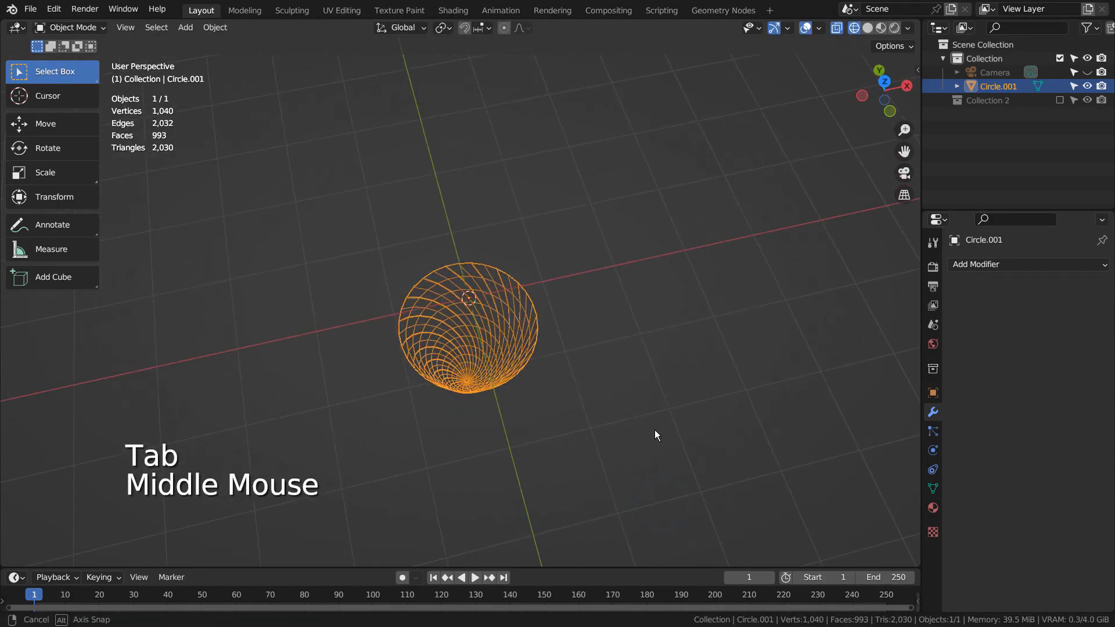
Add a level 1 Subdivision modifier to the spiral cone, viewed from the top in solid shading.
key(KP_1)
key(KP_7)
scroll(608, 375, up, 7)
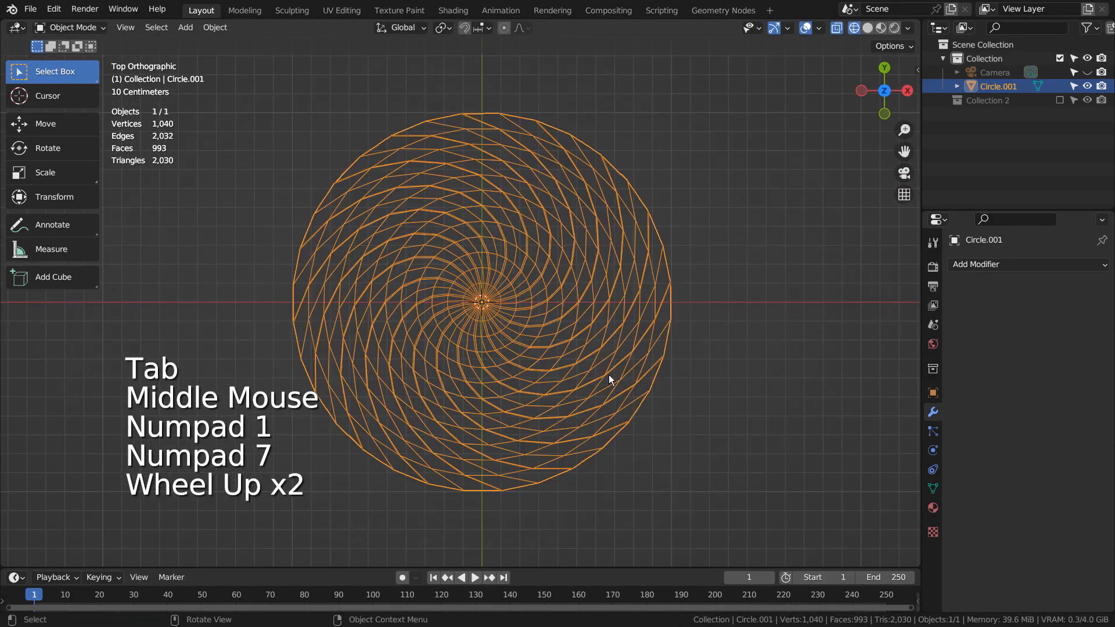
shift+middle_drag(789, 341, 706, 332)
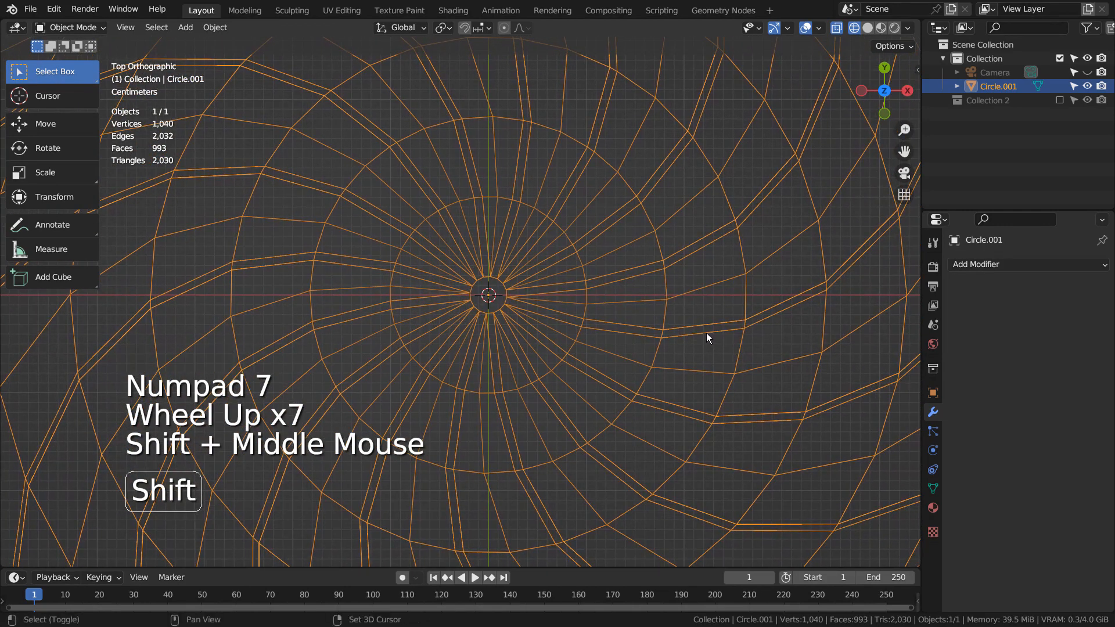
key(shift+z)
scroll(637, 293, down, 5)
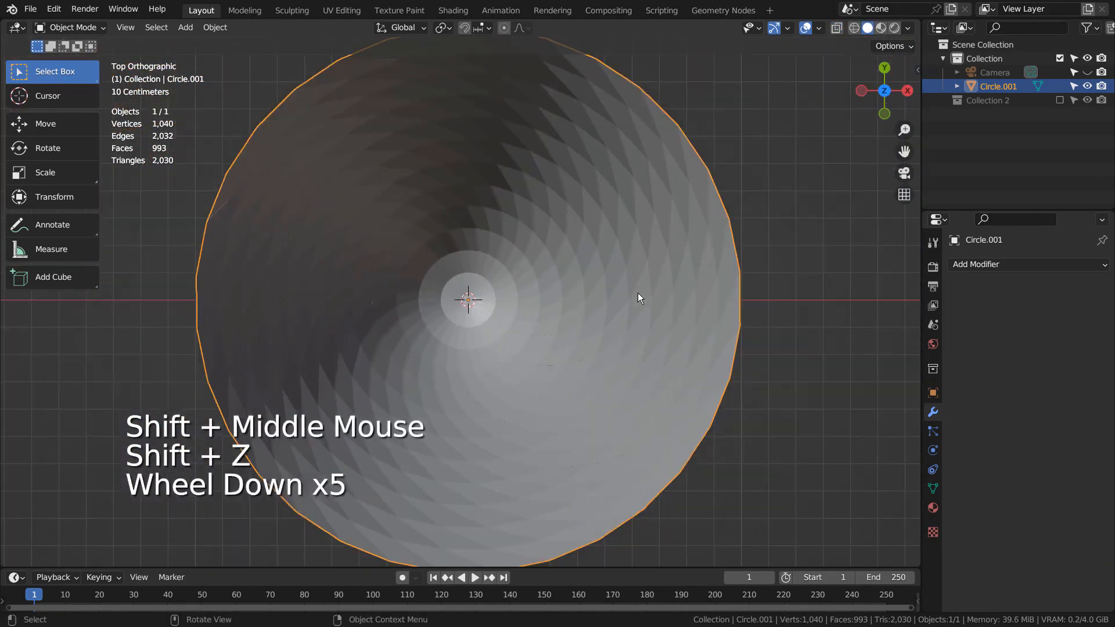
click(623, 271)
key(ctrl+1)
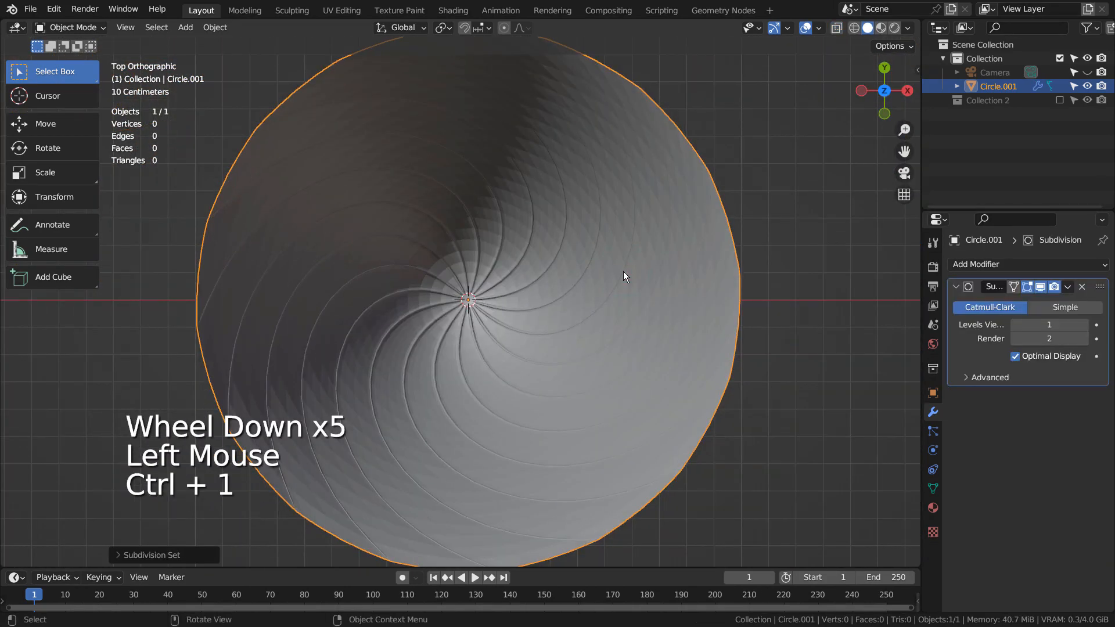
Raise the cone's Subdivision viewport level to 3, shade it smooth and frame it from the side.
scroll(530, 306, up, 4)
key(ctrl+3)
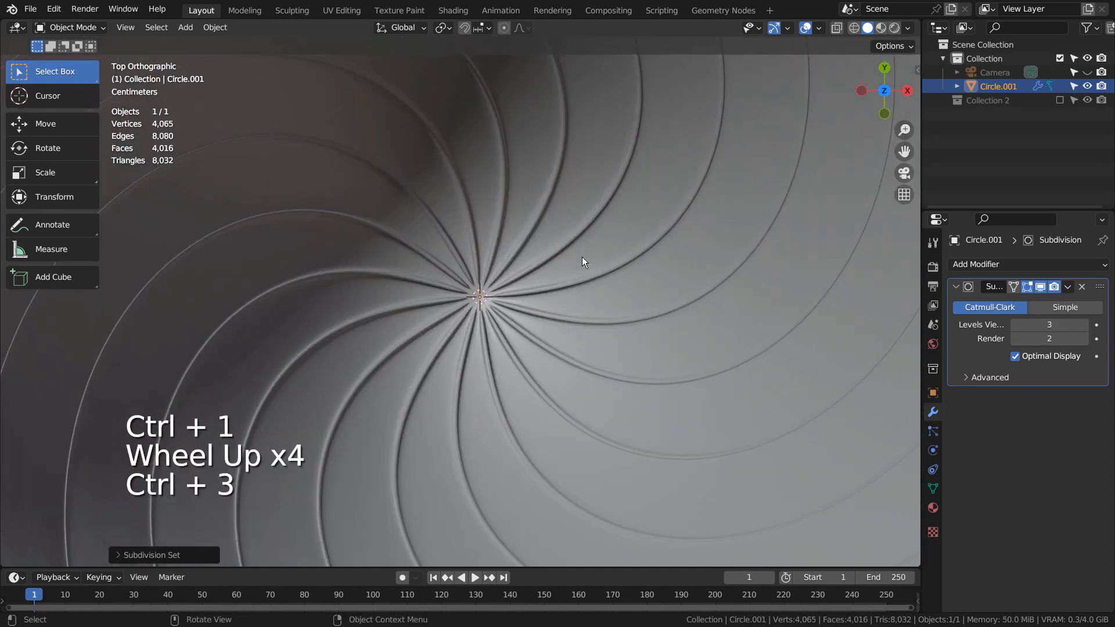
right_click(597, 204)
click(597, 204)
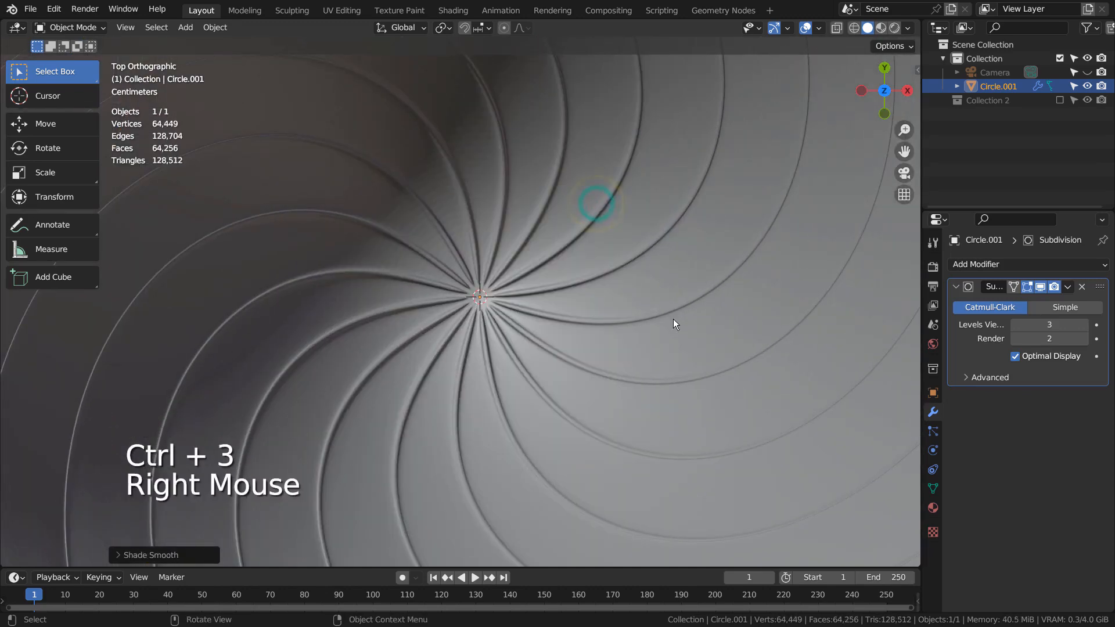
scroll(672, 317, down, 3)
middle_drag(670, 316, 525, 224)
key(KP_Decimal)
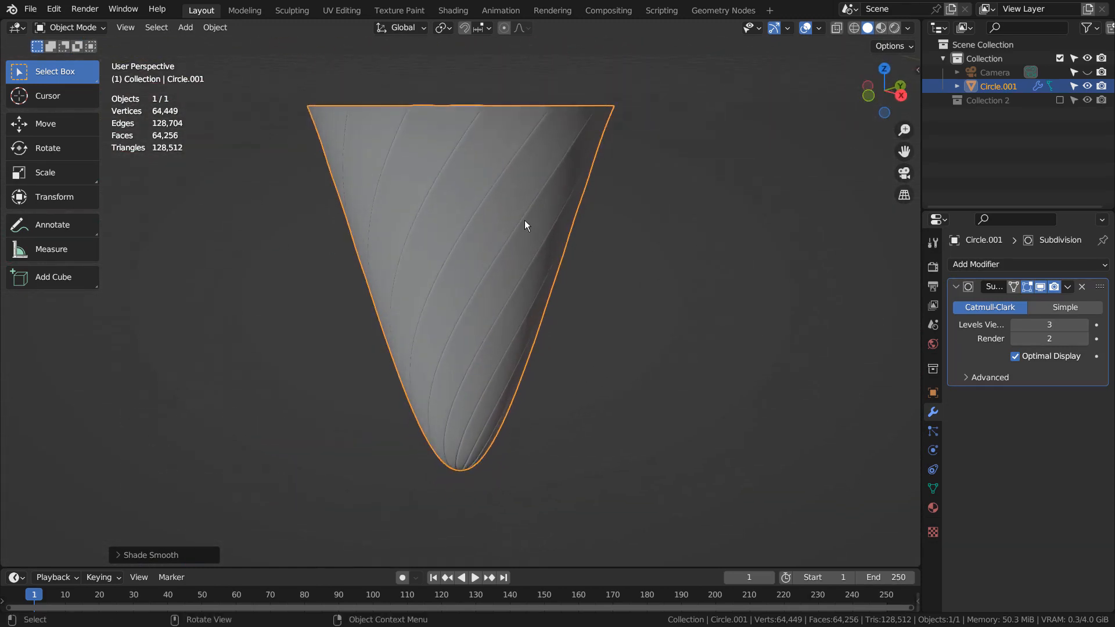
Hide the spiral cone and enable Collection 2 to show the prepared scene.
click(525, 224)
key(h)
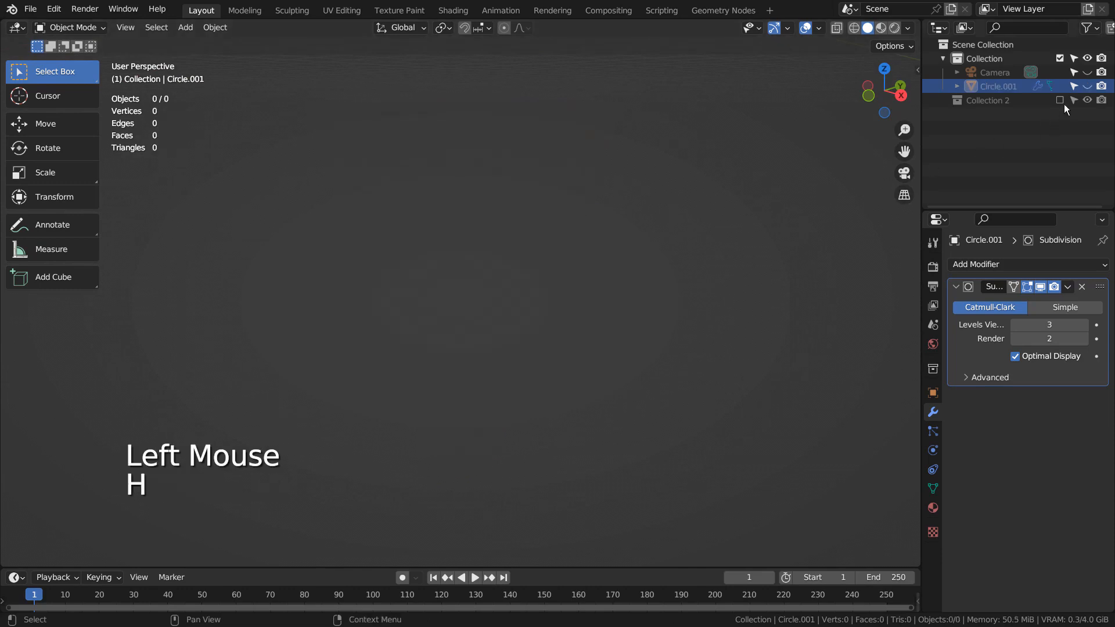
click(1060, 100)
middle_drag(604, 192, 626, 273)
Turn on viewport display of the Subdivision modifier for Collection 2's Circle mesh and look through the scene camera.
click(627, 272)
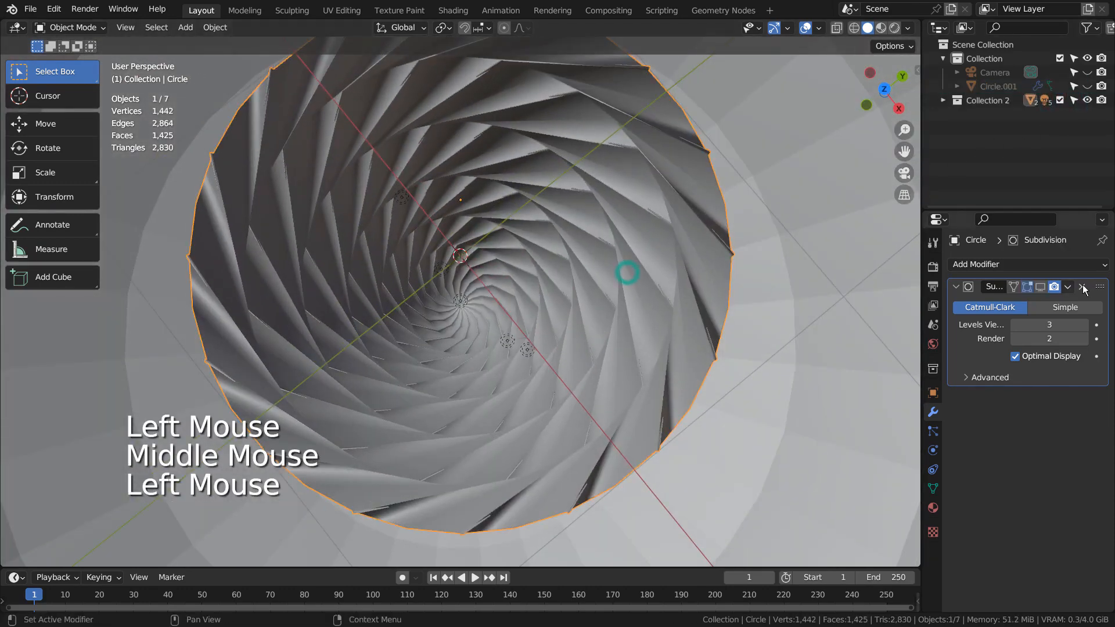
click(1026, 287)
scroll(566, 319, down, 2)
scroll(562, 316, up, 3)
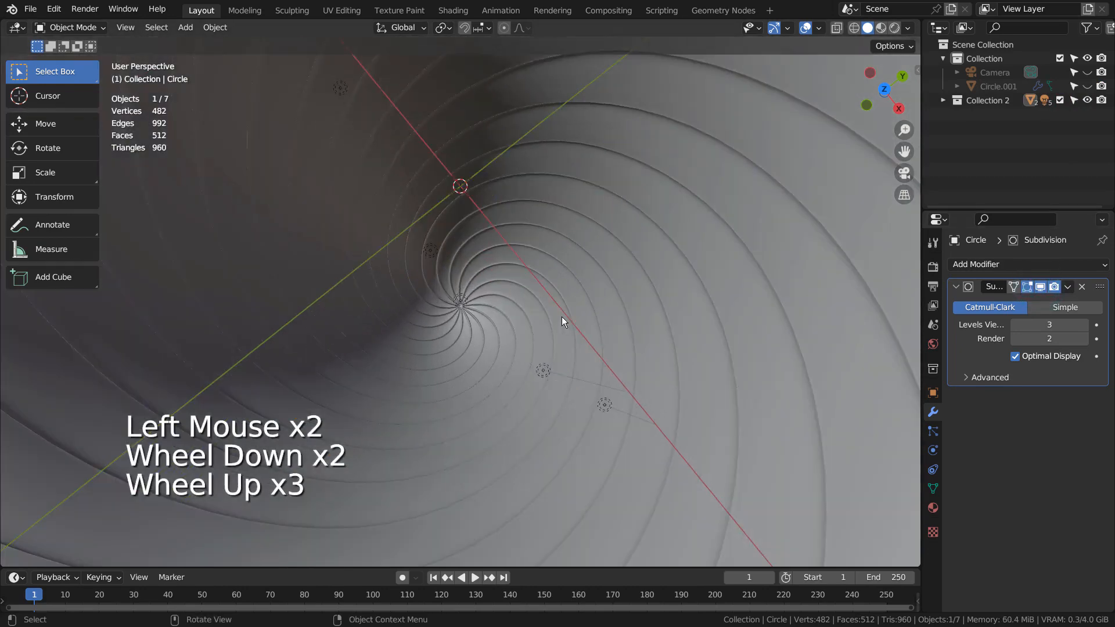
scroll(562, 316, up, 2)
key(KP_1)
key(KP_7)
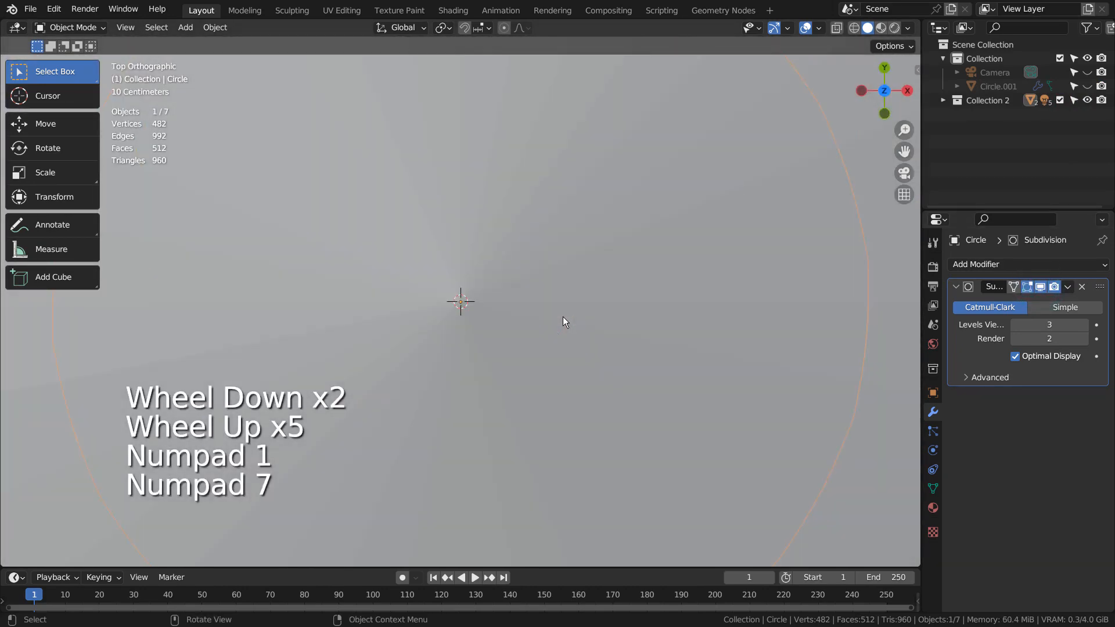
key(KP_0)
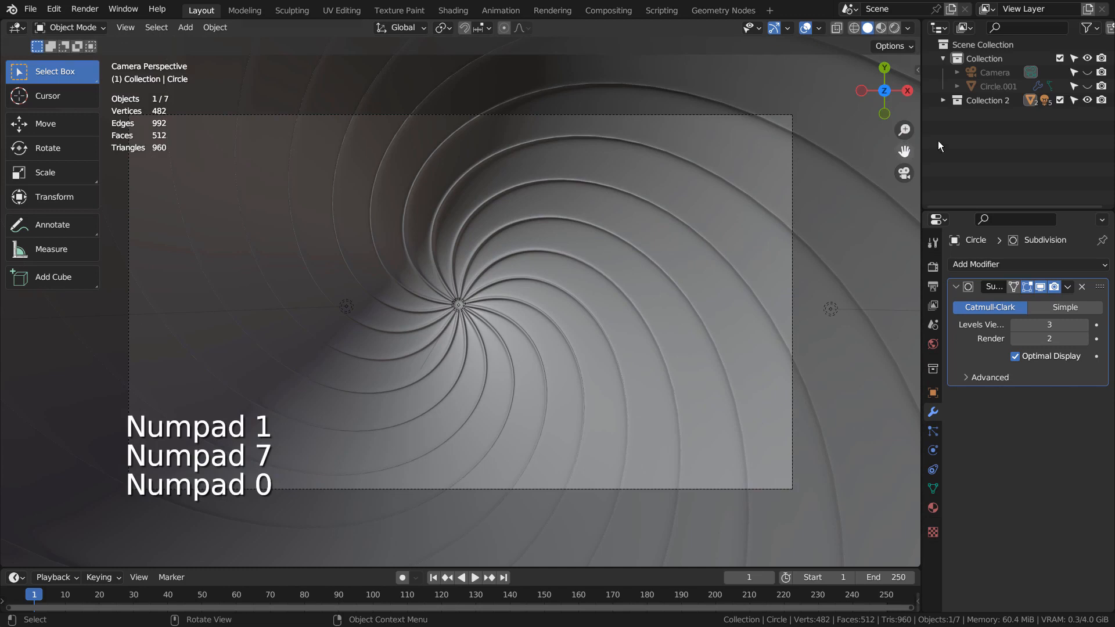
Expand Collection 2 and examine the Circle's Principled BSDF material settings in an enlarged properties editor.
click(942, 100)
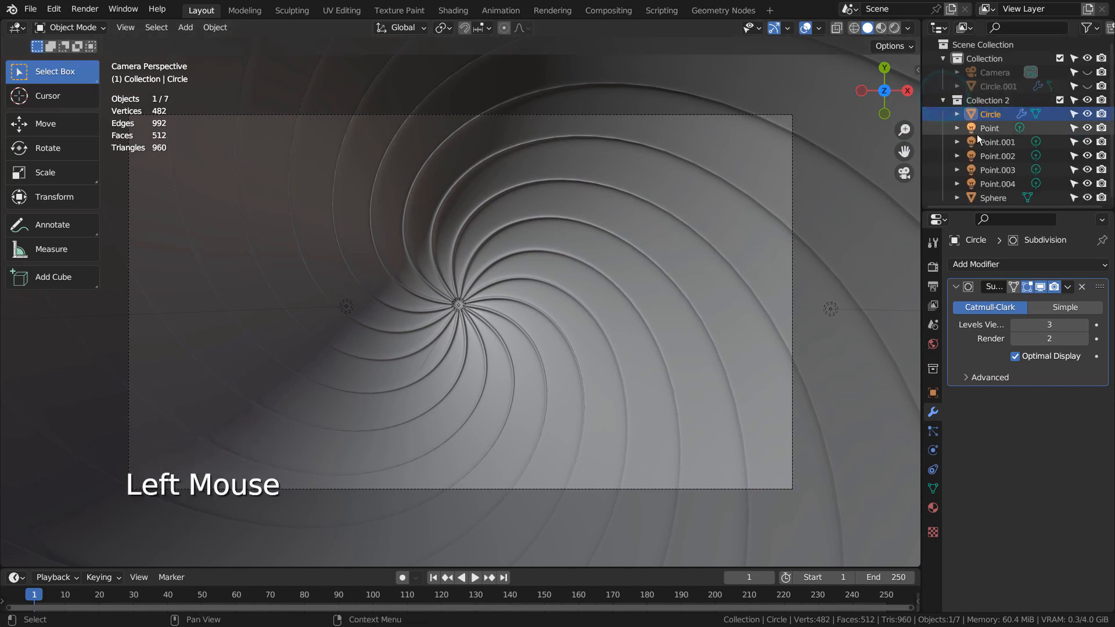
click(933, 508)
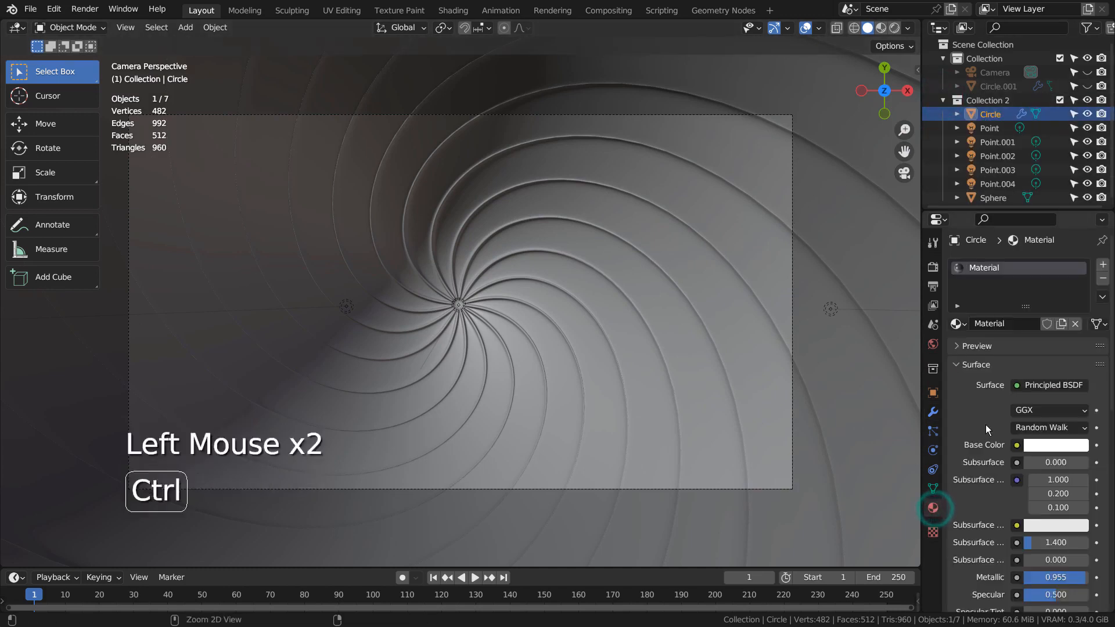
key(ctrl+space)
scroll(611, 293, down, 5)
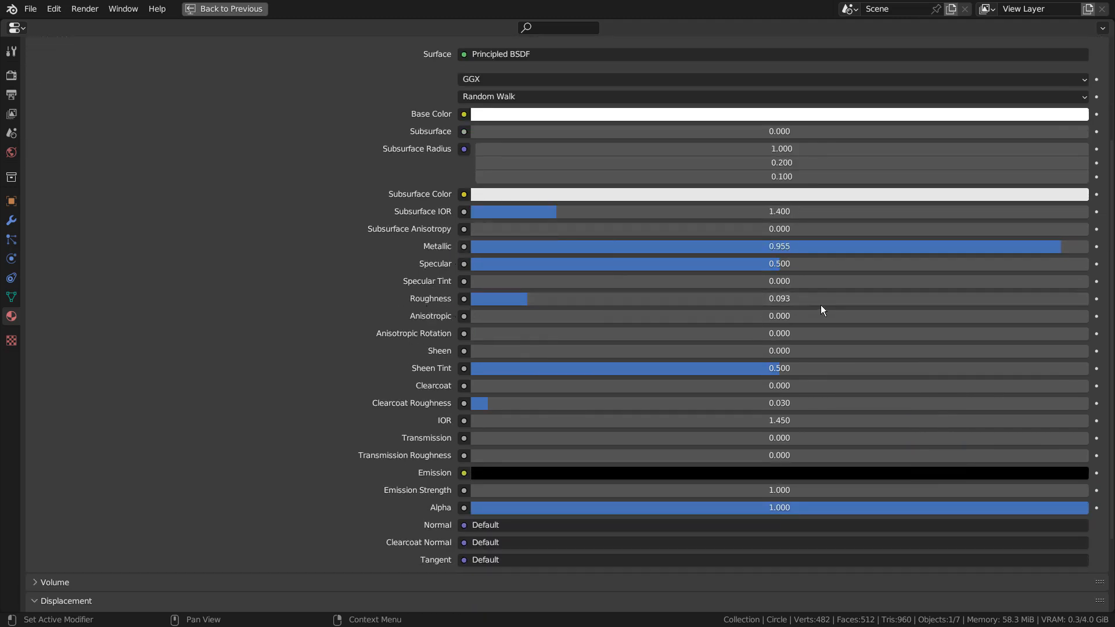
key(ctrl+space)
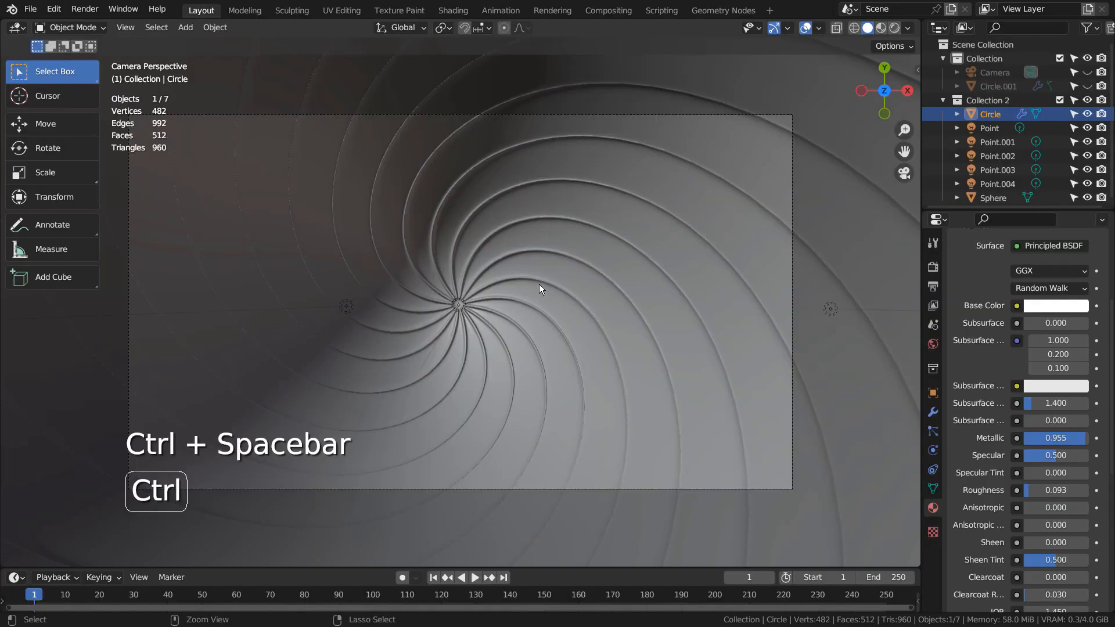
Examine the colour and power settings of the light named Point in an enlarged properties editor.
click(988, 128)
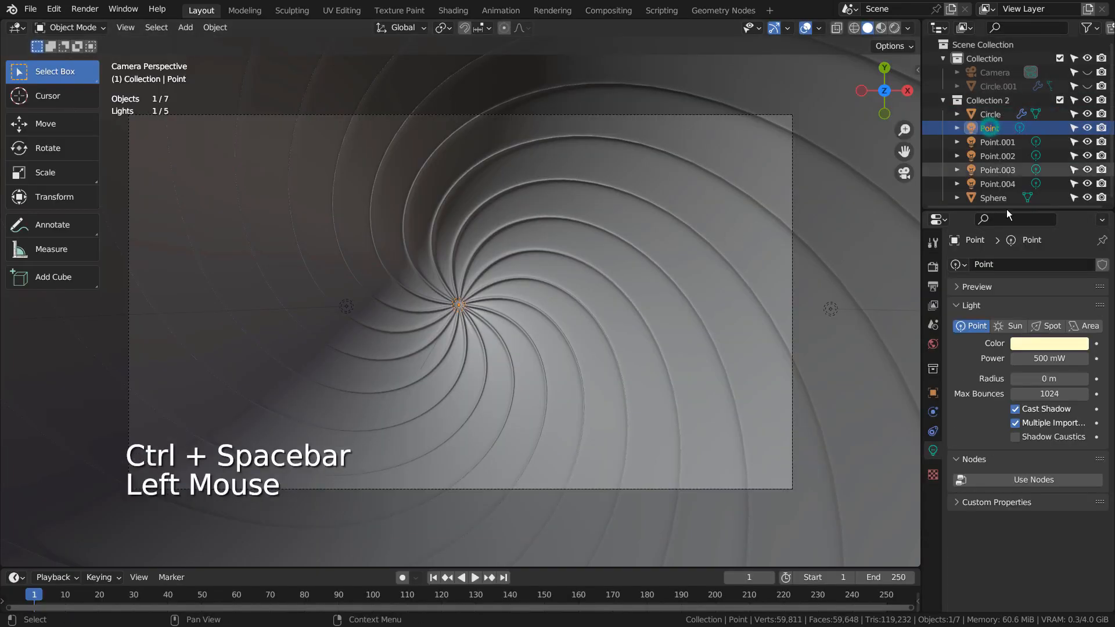
key(ctrl+space)
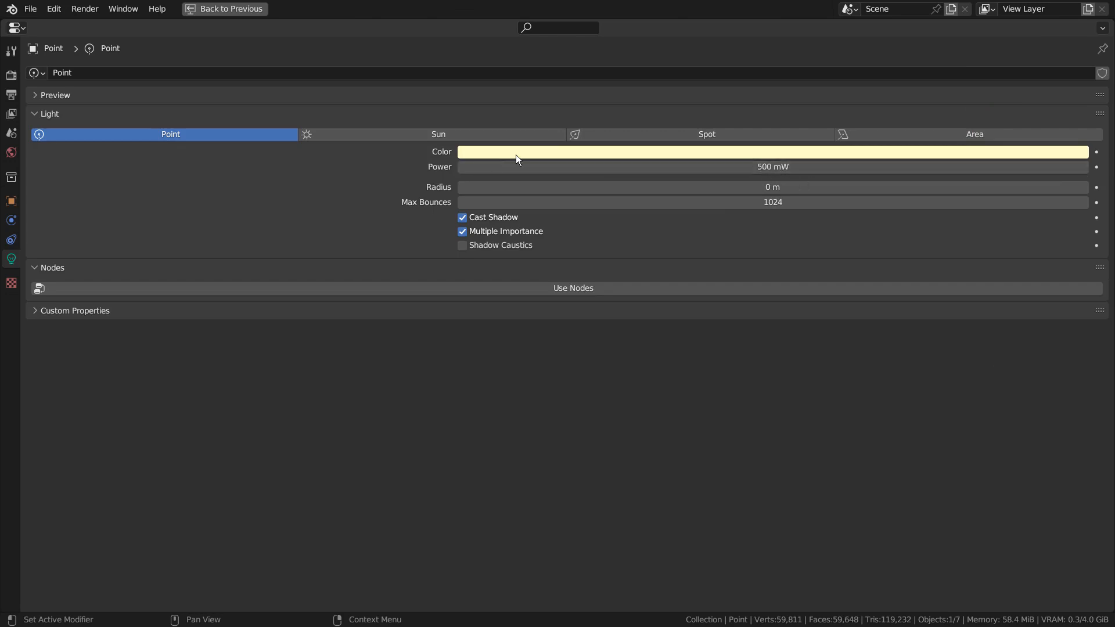
key(ctrl+space)
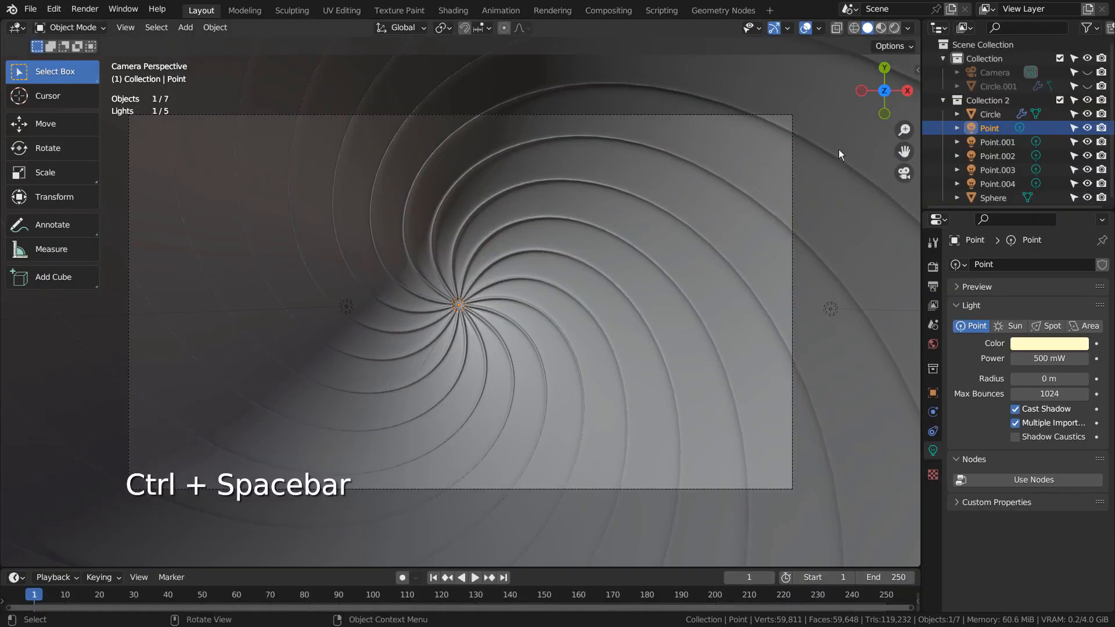
click(999, 142)
click(990, 128)
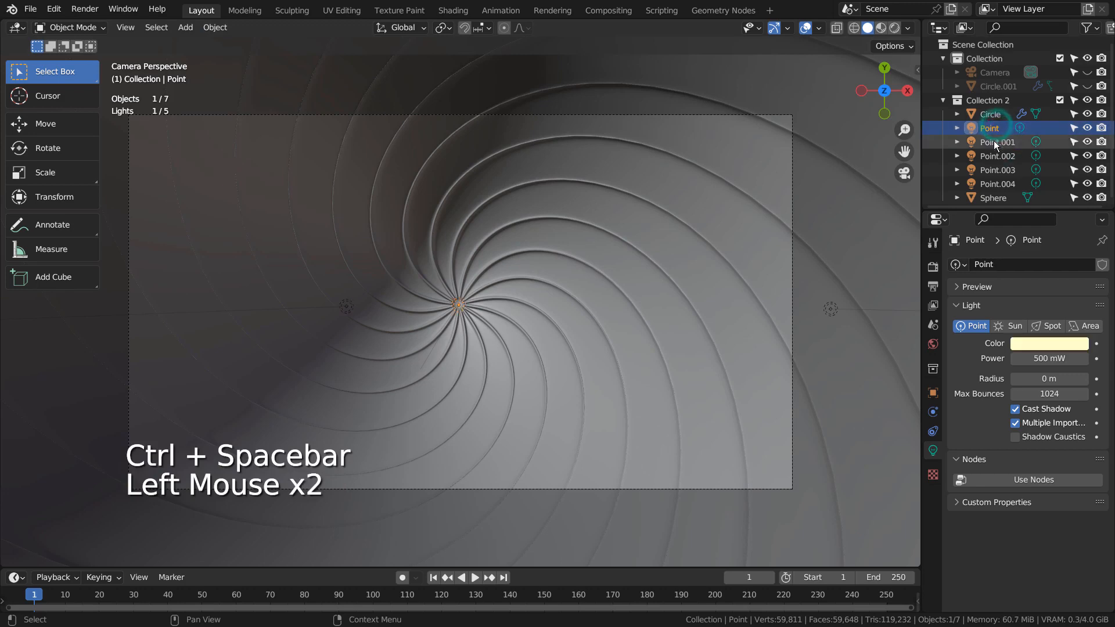
Switch to wireframe display and examine the position and colour of each point light from Point to Point.004.
click(1000, 142)
key(shift+z)
middle_drag(726, 256, 757, 236)
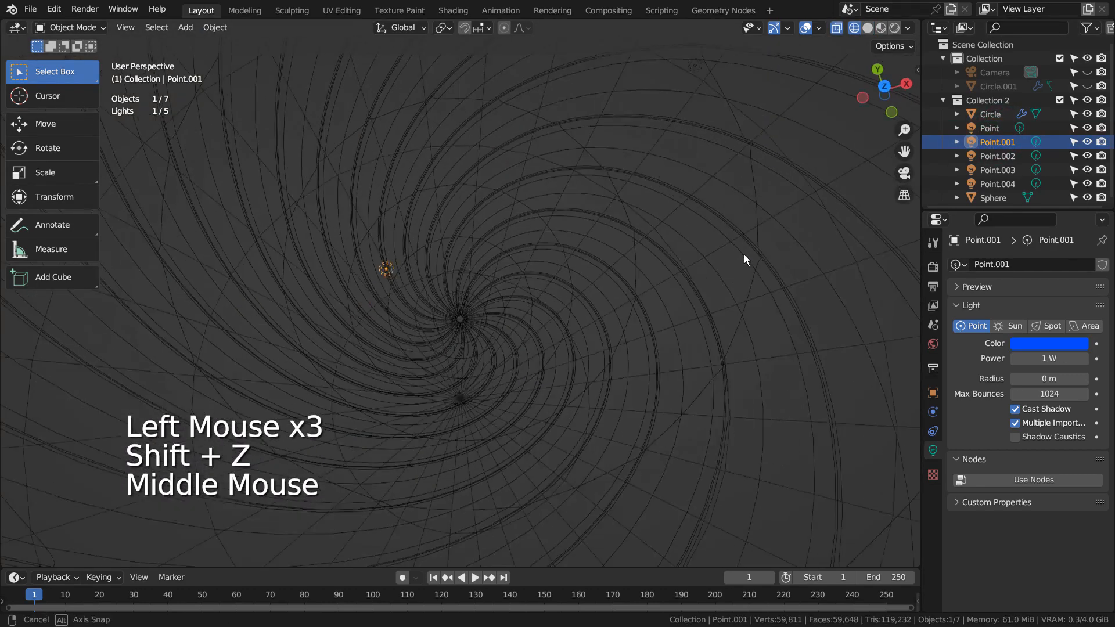
scroll(756, 237, down, 2)
click(990, 129)
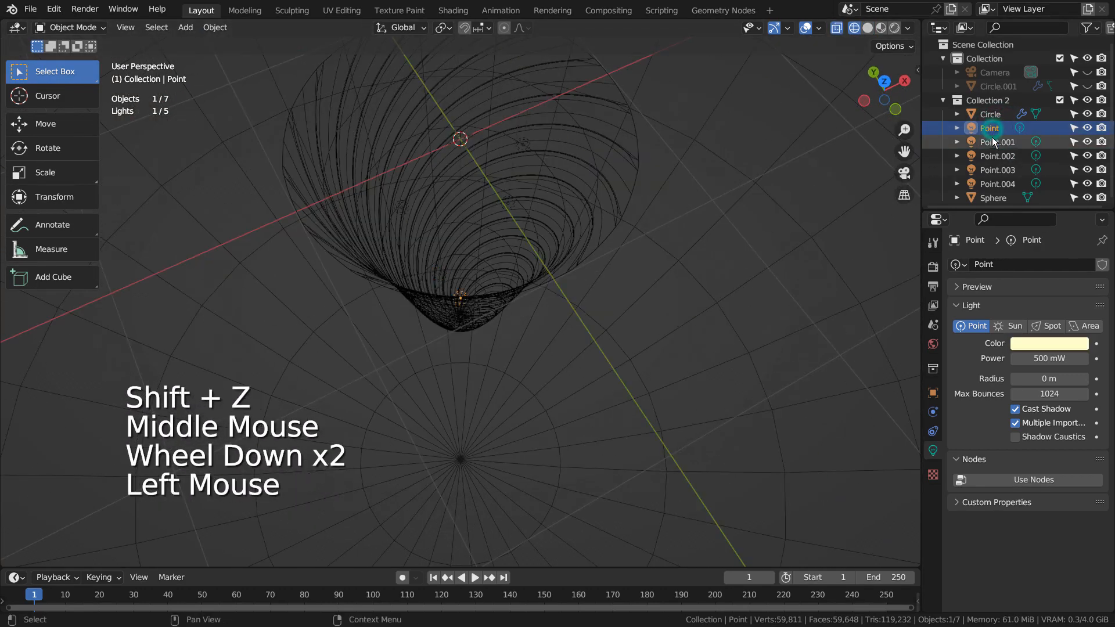
click(990, 128)
click(994, 143)
click(994, 156)
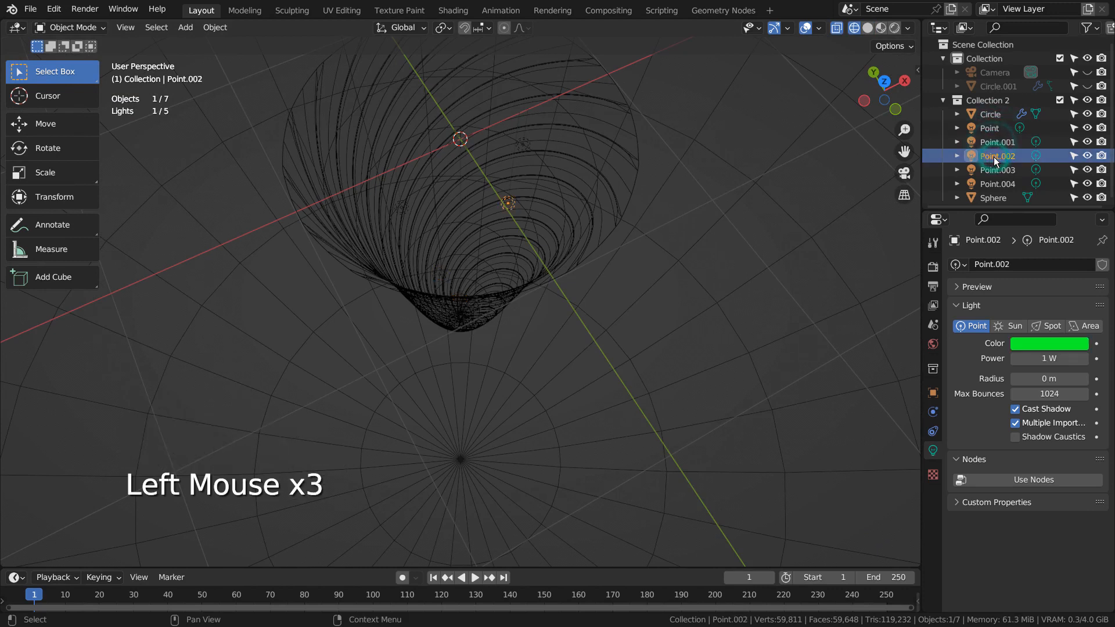
click(993, 170)
click(995, 184)
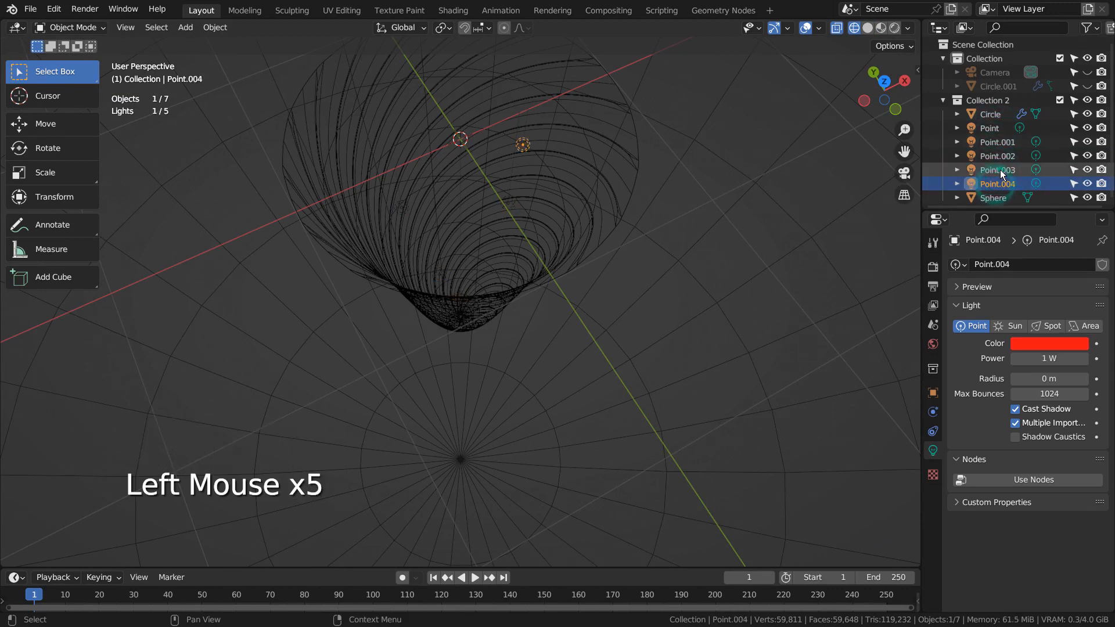
Compare the point lights again and examine the settings of Point.002 in an enlarged properties editor.
click(995, 170)
click(994, 156)
click(1006, 142)
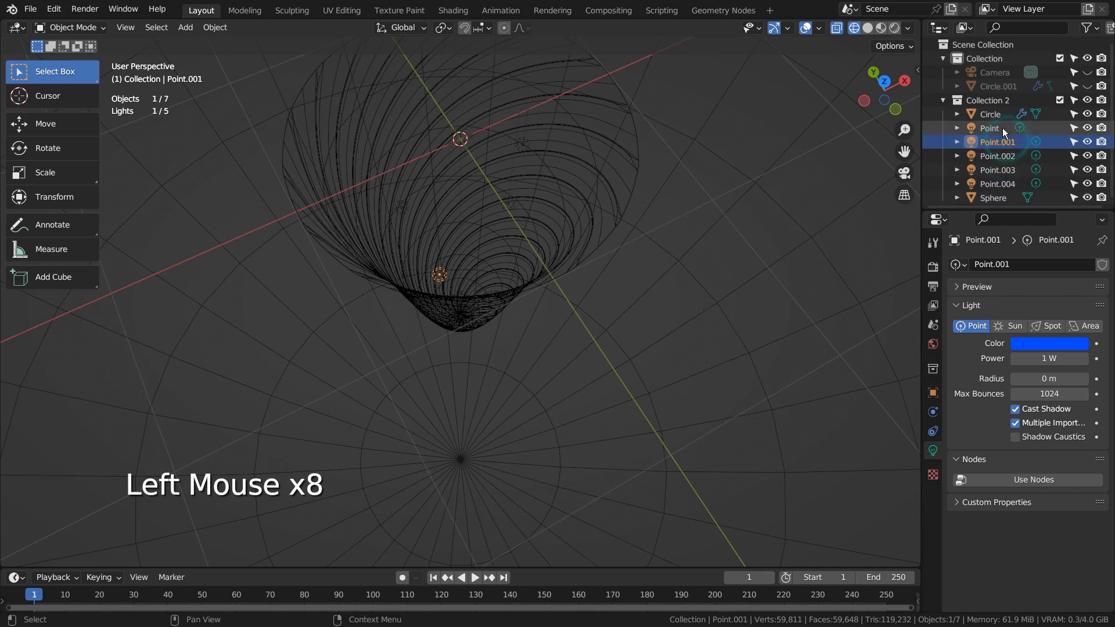
click(1000, 130)
click(1000, 143)
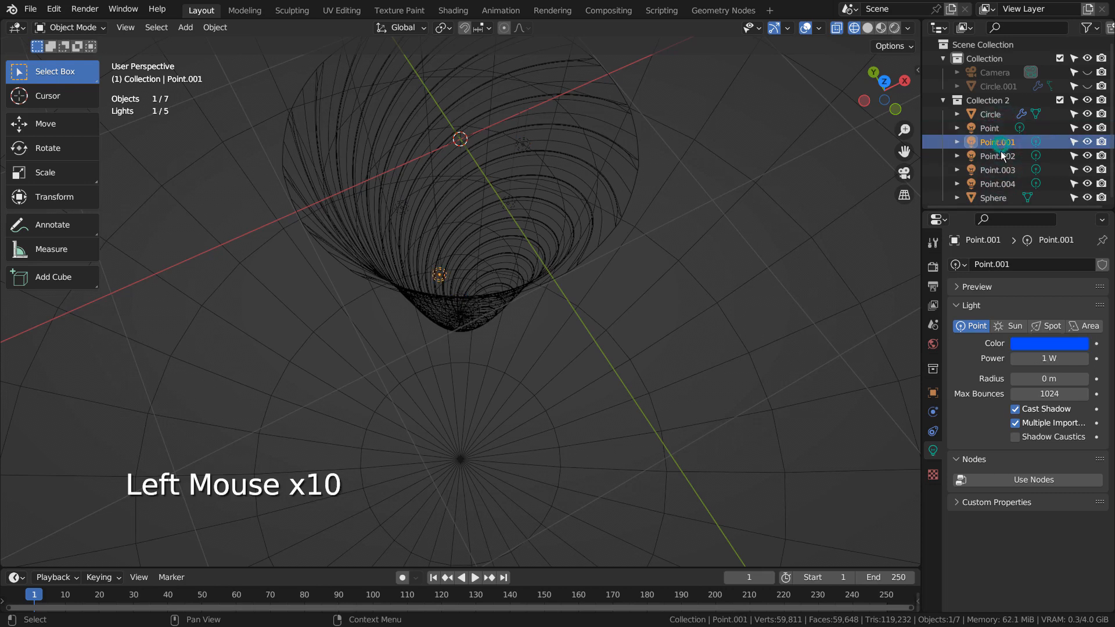
click(1000, 156)
click(999, 170)
click(1000, 157)
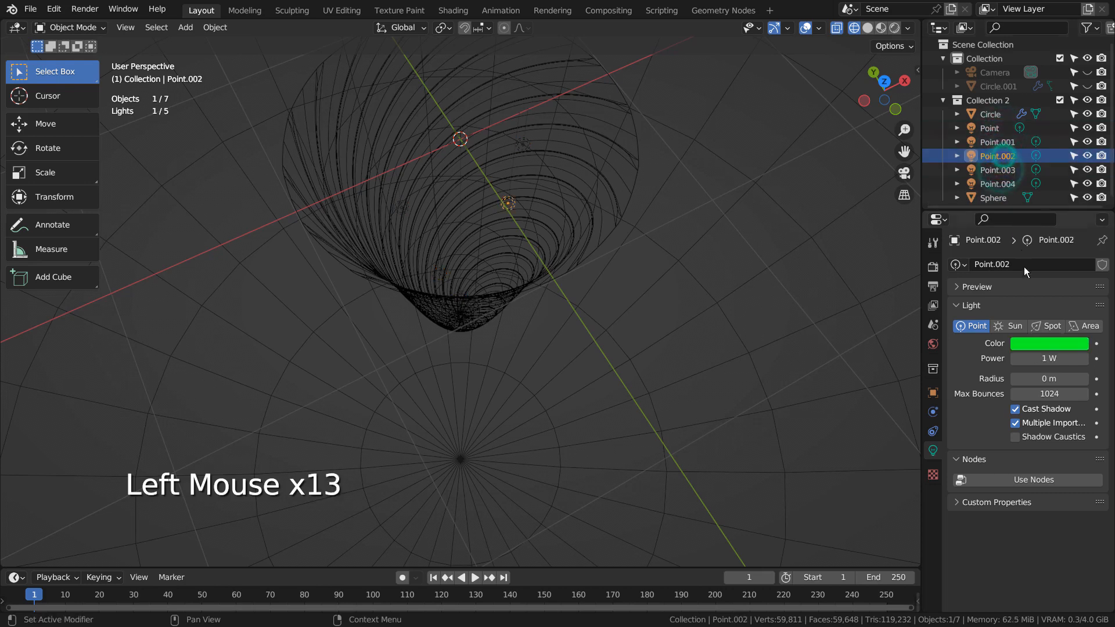
key(ctrl+space)
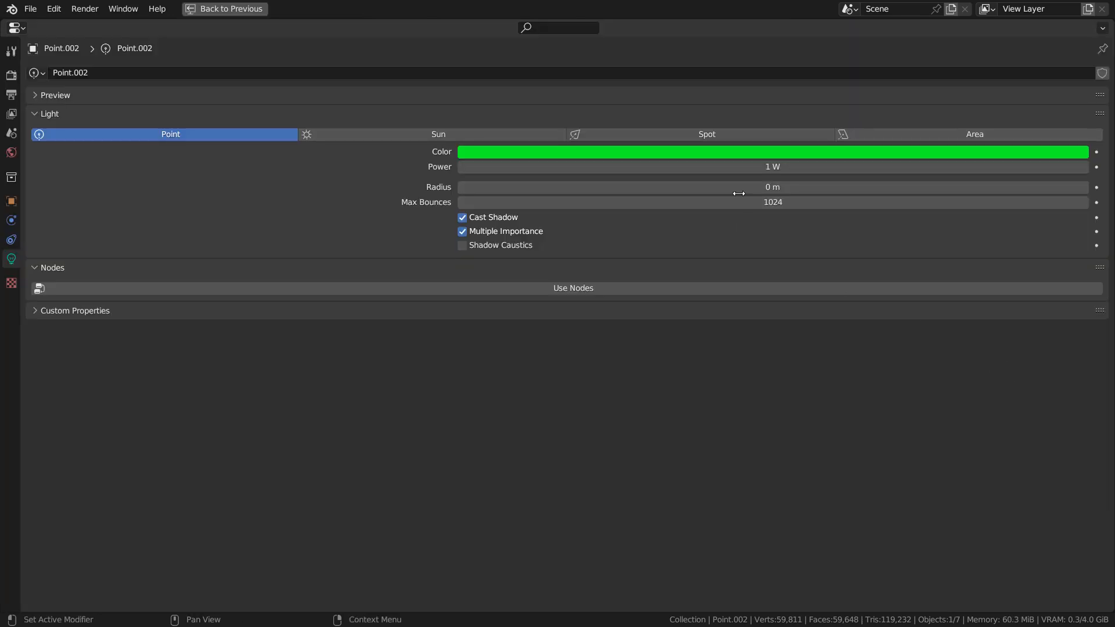
key(ctrl+space)
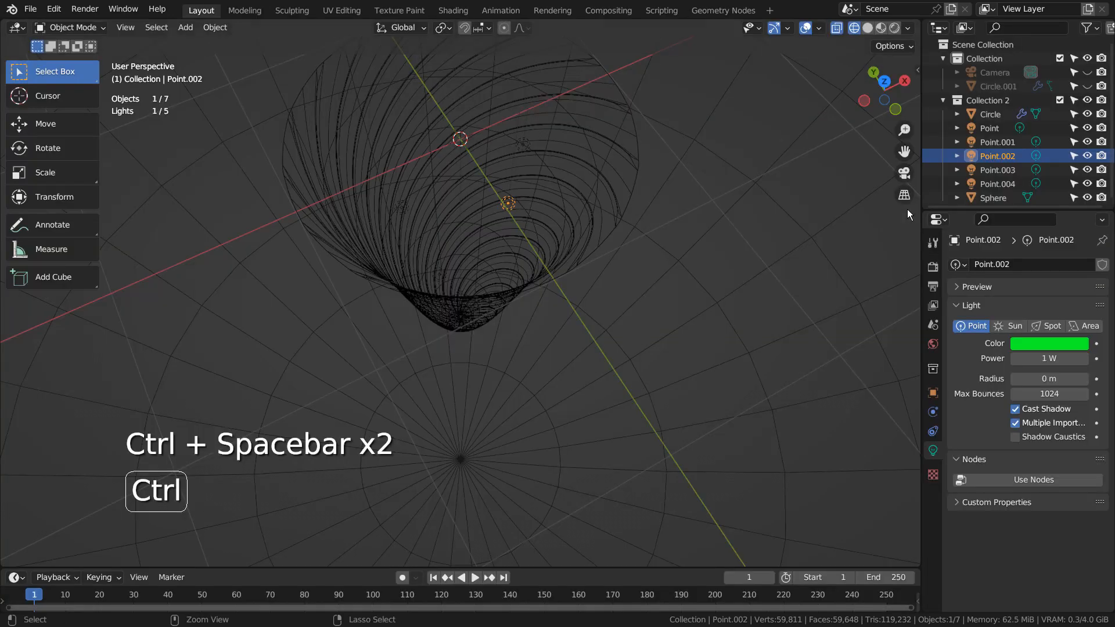
Select the light named Point, preview the scene through the camera in rendered shading and return to solid shading.
click(982, 133)
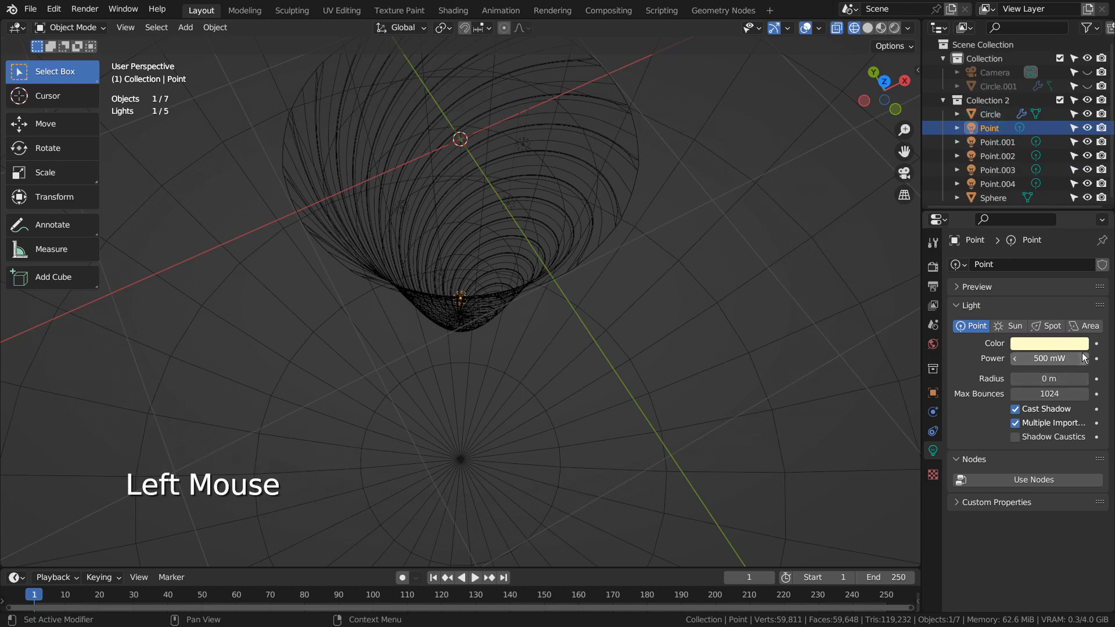
middle_drag(671, 151, 658, 190)
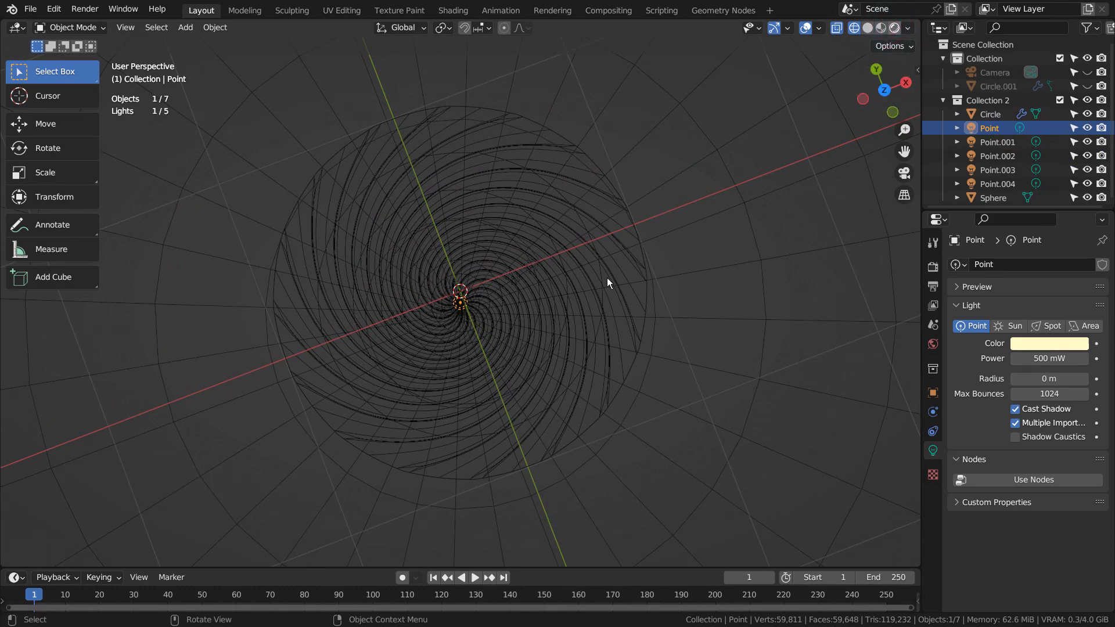
key(KP_0)
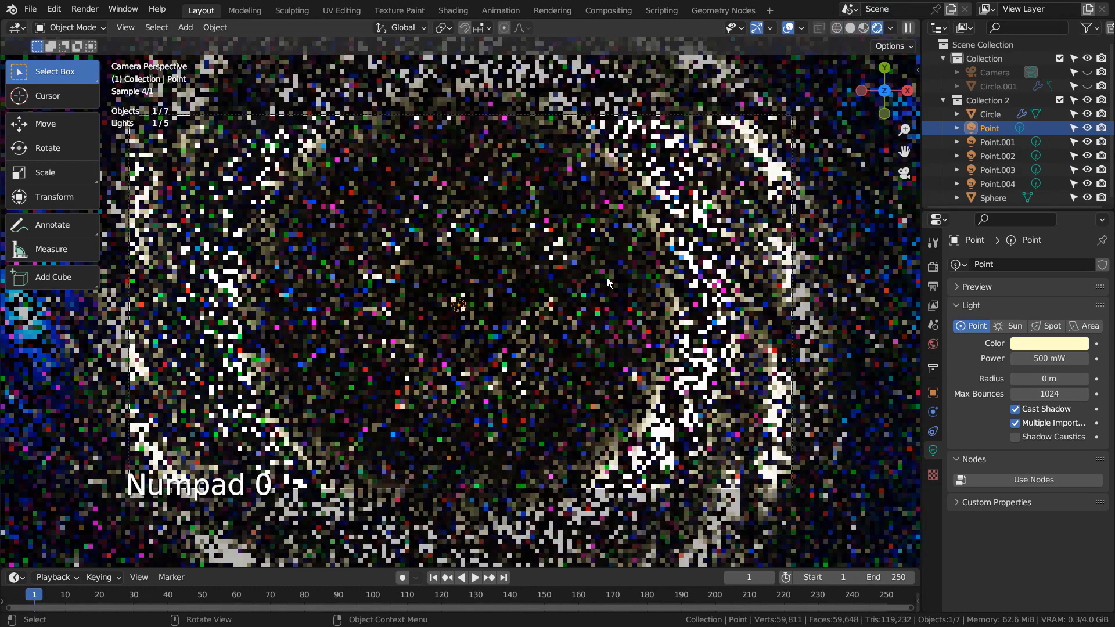
scroll(631, 279, down, 3)
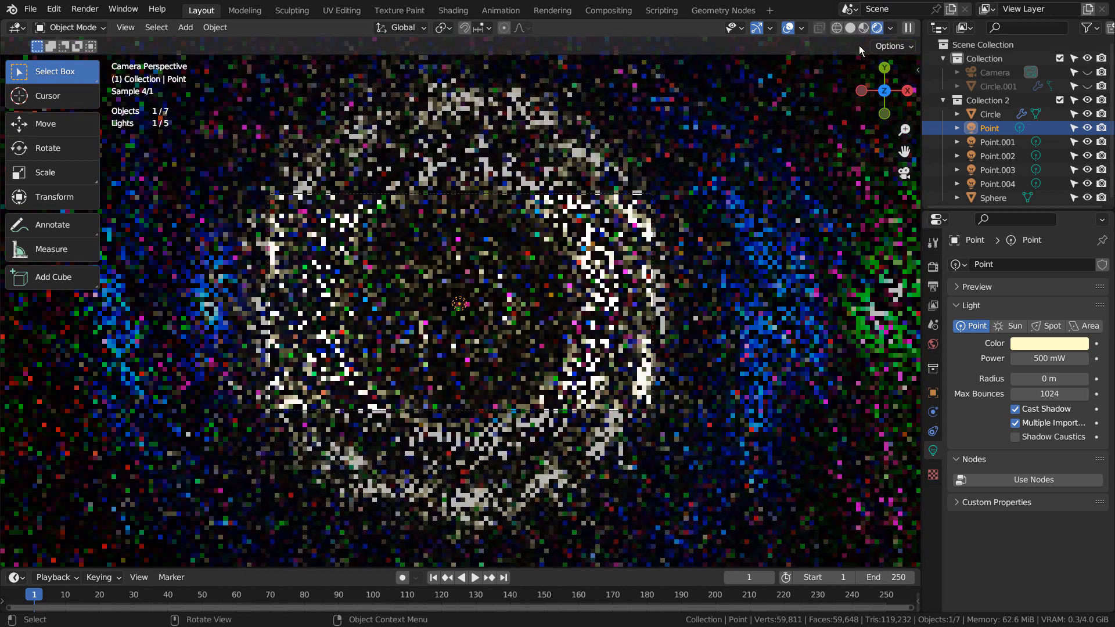
click(851, 29)
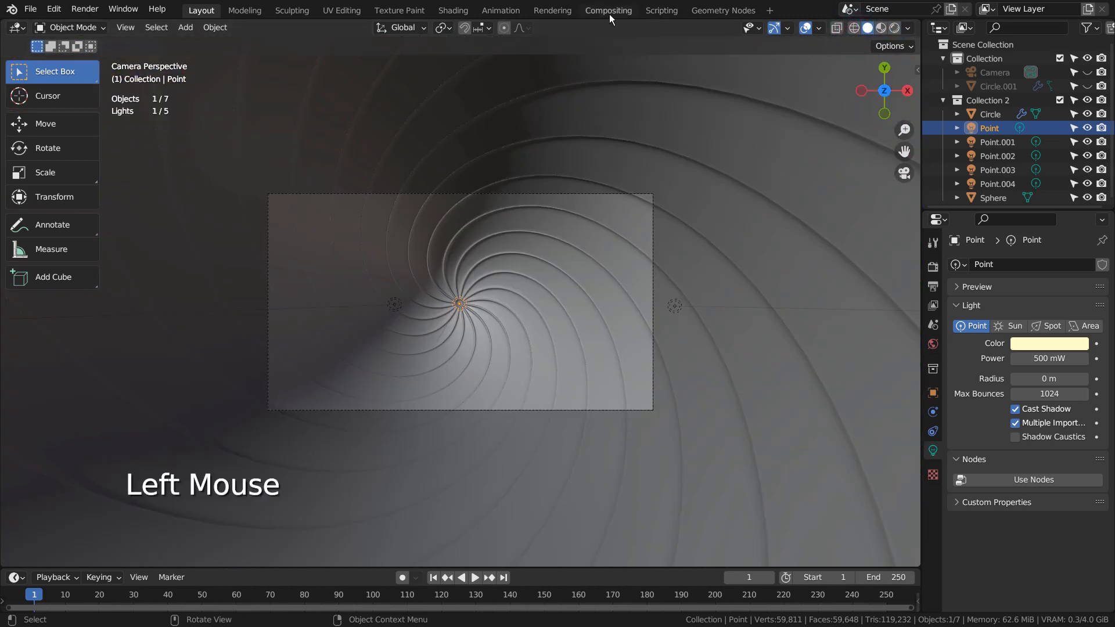
Open the compositing node tree and enlarge the node editor to show the Glare and RGB Curves setup.
click(609, 12)
drag(560, 226, 481, 151)
drag(334, 266, 330, 198)
key(n)
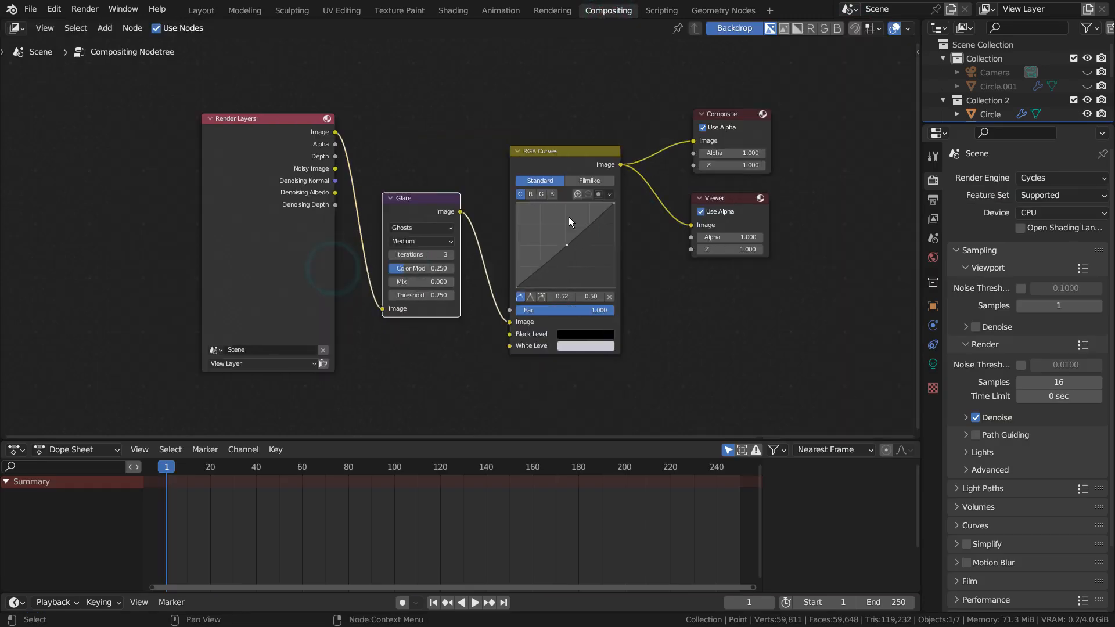
key(ctrl+space)
scroll(879, 359, up, 2)
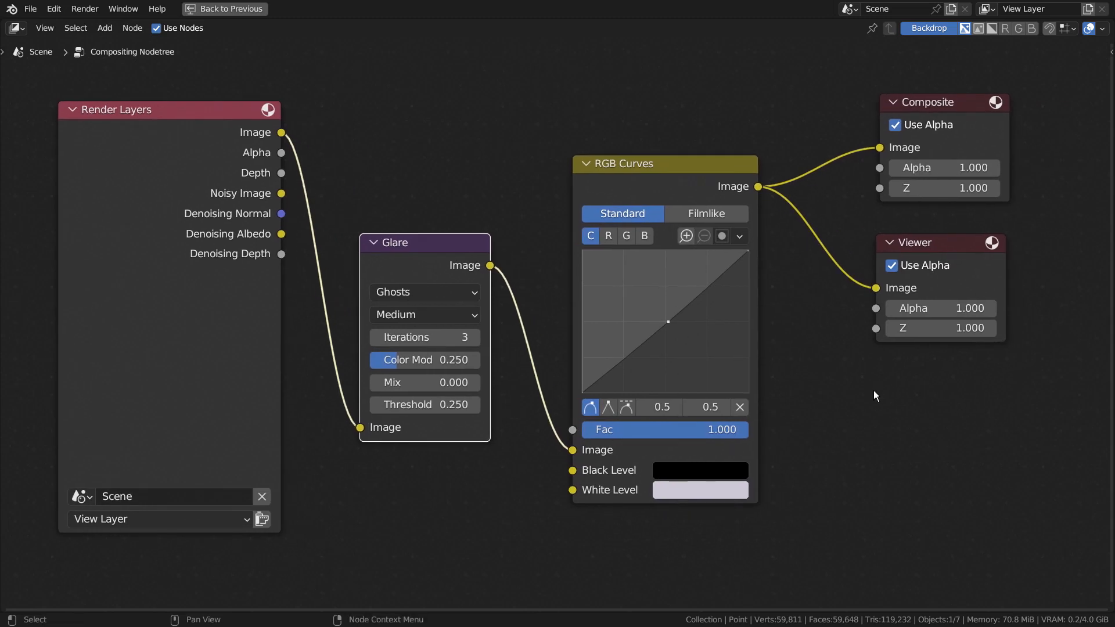
Examine the black level and white level colours of the RGB Curves node.
click(703, 469)
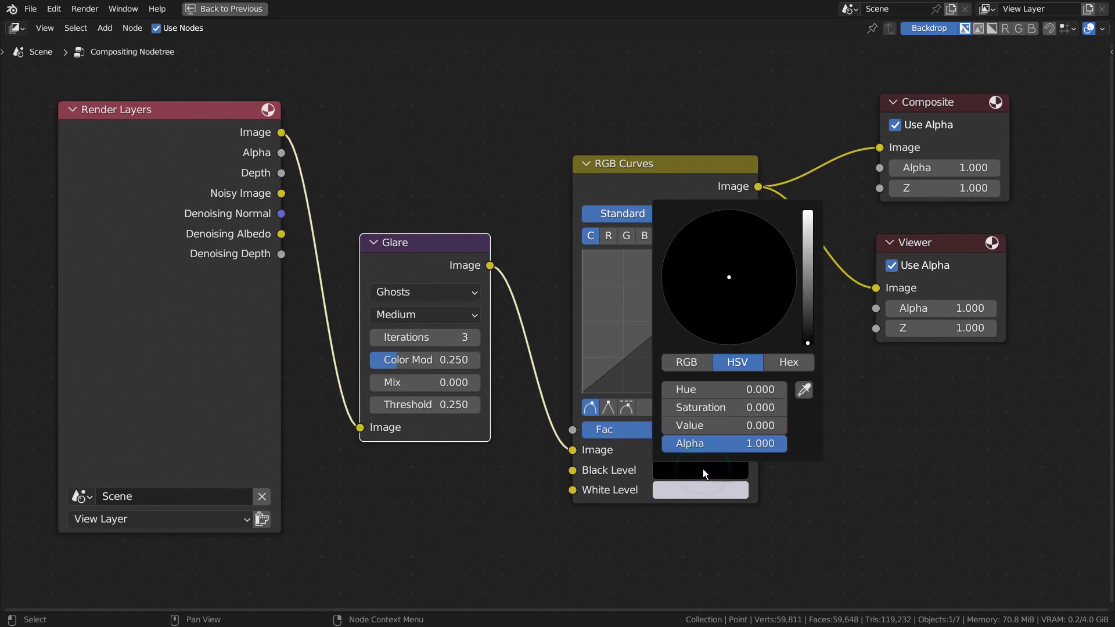
click(830, 469)
click(720, 492)
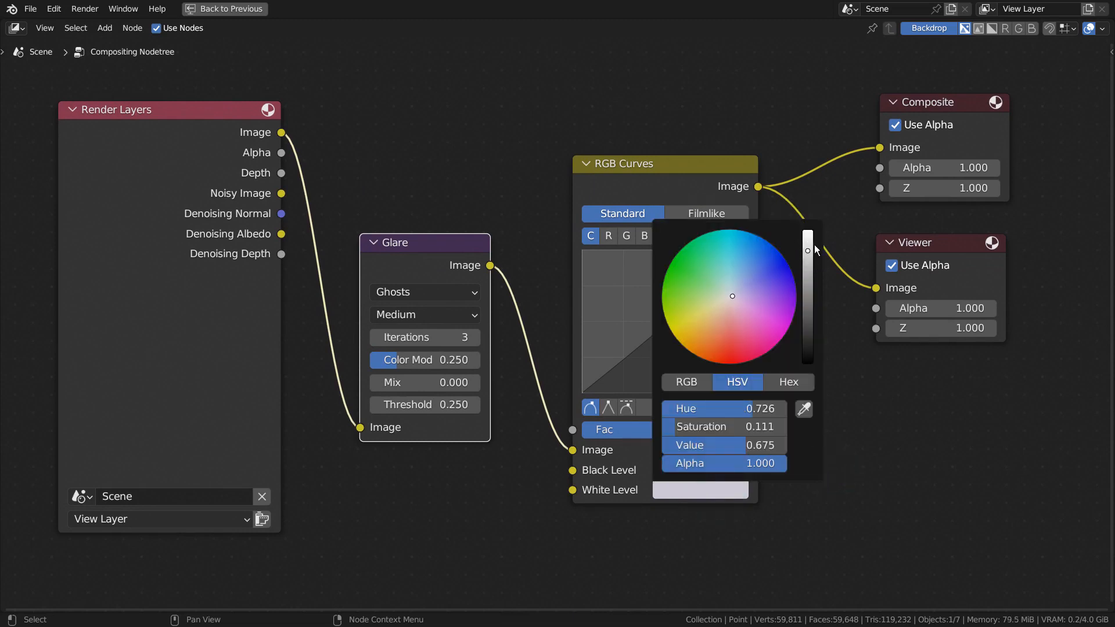
click(861, 443)
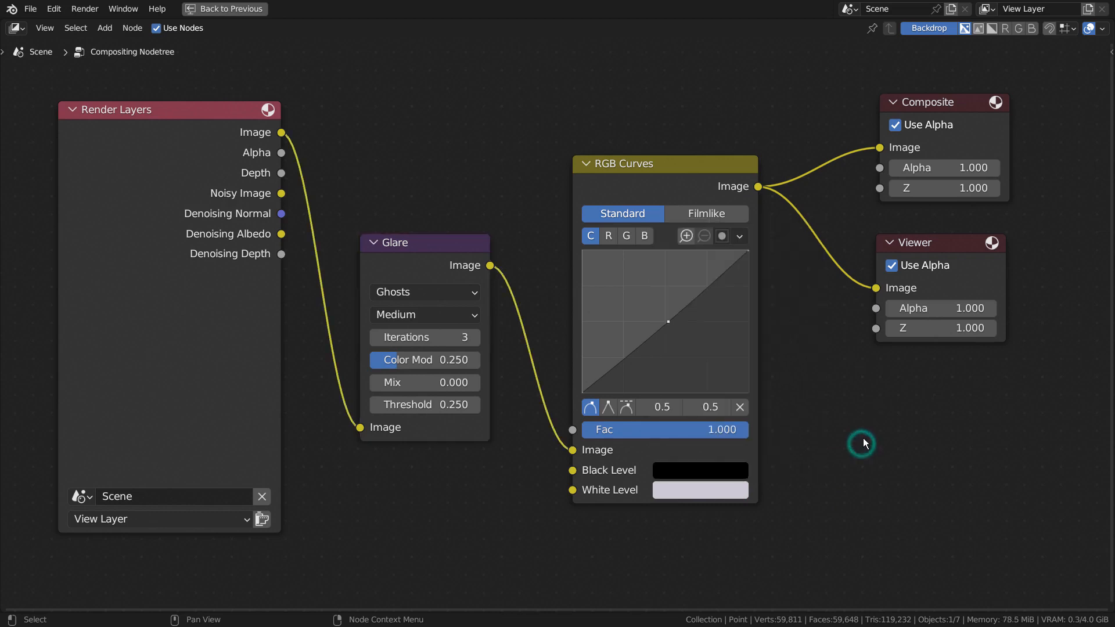